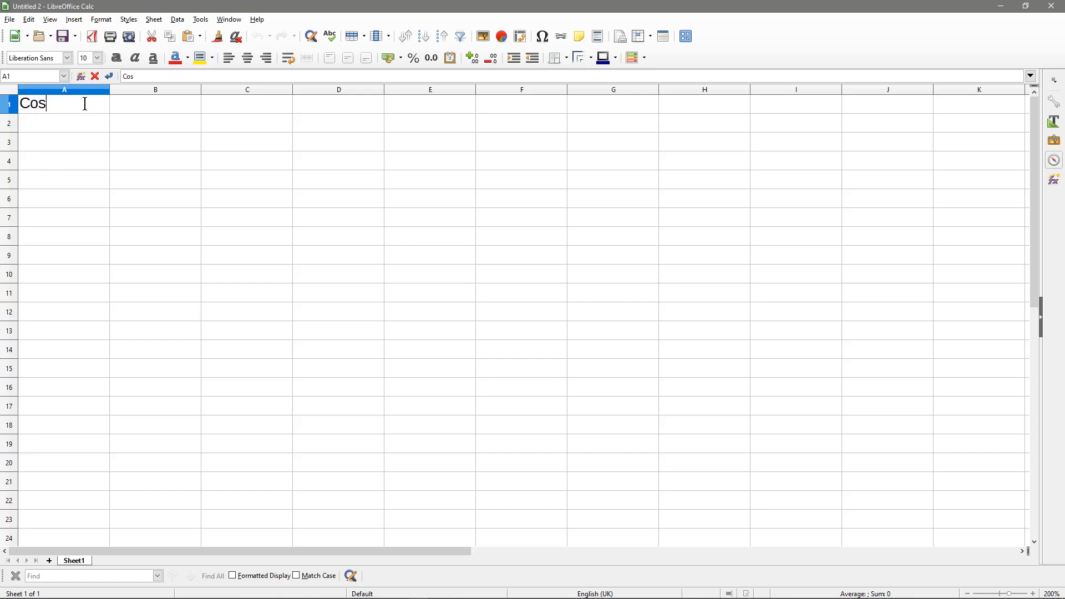
# Enter the headers "Cost Type" in A1 and "1st Quarter" in B1.
pyautogui.write('e')
pyautogui.press('Tab')
pyautogui.write('1st Quarter')
pyautogui.press('Return')
# Copy the "1st Quarter" header from B1 into C1, D1 and E1.
pyautogui.press('Up')
pyautogui.hotkey('ctrl', 'c')
pyautogui.press('Right')
pyautogui.hotkey('ctrl', 'v')
pyautogui.press('Right')
pyautogui.hotkey('ctrl', 'v')
pyautogui.press('Right')
pyautogui.hotkey('ctrl', 'v')
# Change the header in C1 to "2nd Quarter".
pyautogui.press('Left')
pyautogui.press('Left')
pyautogui.press('F2')
pyautogui.press('Home')
pyautogui.hotkey('shift', 'Right')
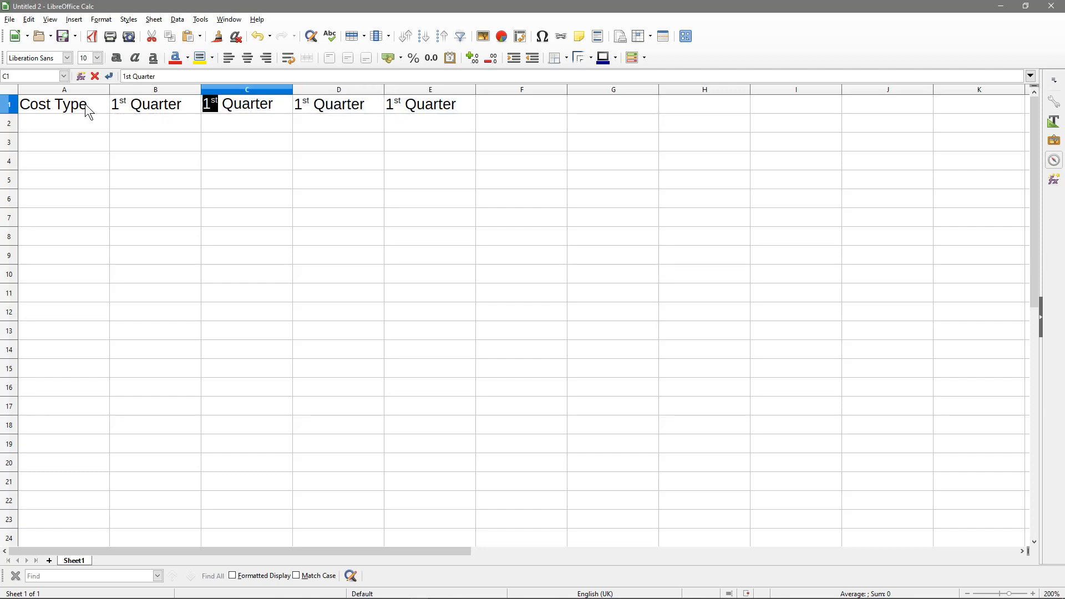
pyautogui.write('2nd')
pyautogui.press('Delete')
pyautogui.press('Delete')
pyautogui.press('Return')
# Change the header in D1 to "3rd Quarter".
pyautogui.press('Up')
pyautogui.press('Right')
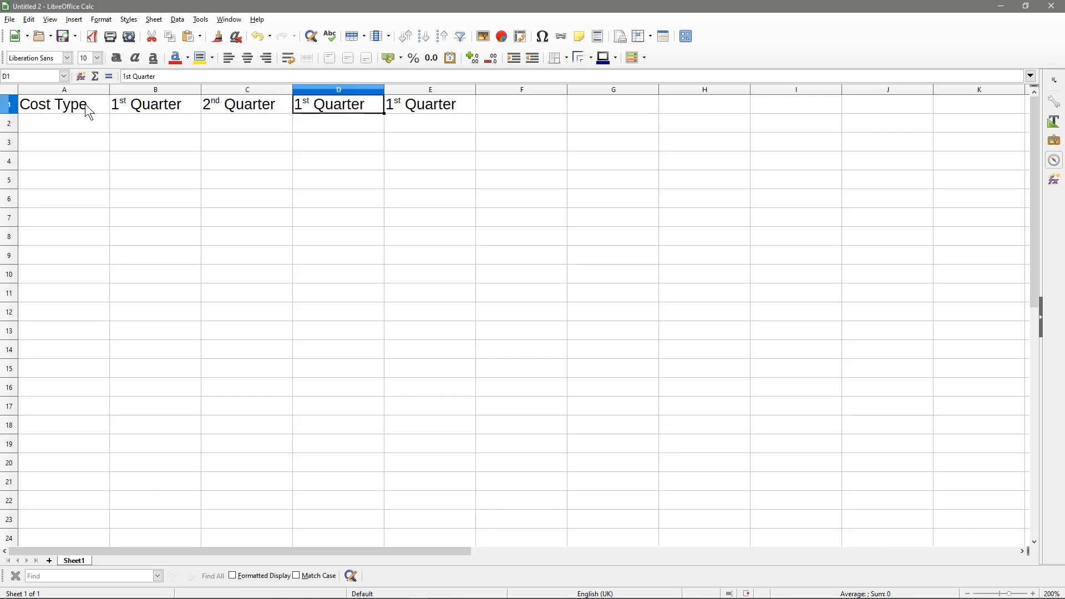
pyautogui.press('F2')
pyautogui.press('Home')
pyautogui.hotkey('shift', 'Right')
pyautogui.write('3rd')
pyautogui.press('Delete')
pyautogui.press('Delete')
pyautogui.press('Return')
# Change the header in E1 to "4th Quarter".
pyautogui.press('Up')
pyautogui.press('Right')
pyautogui.press('F2')
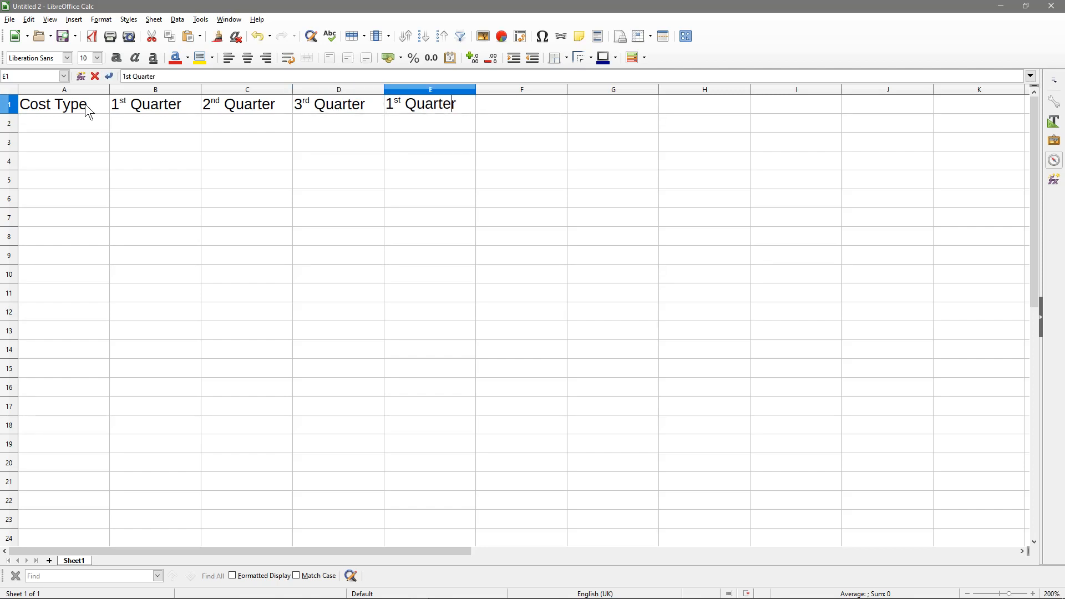
pyautogui.hotkey('shift', 'Home')
pyautogui.write('4th')
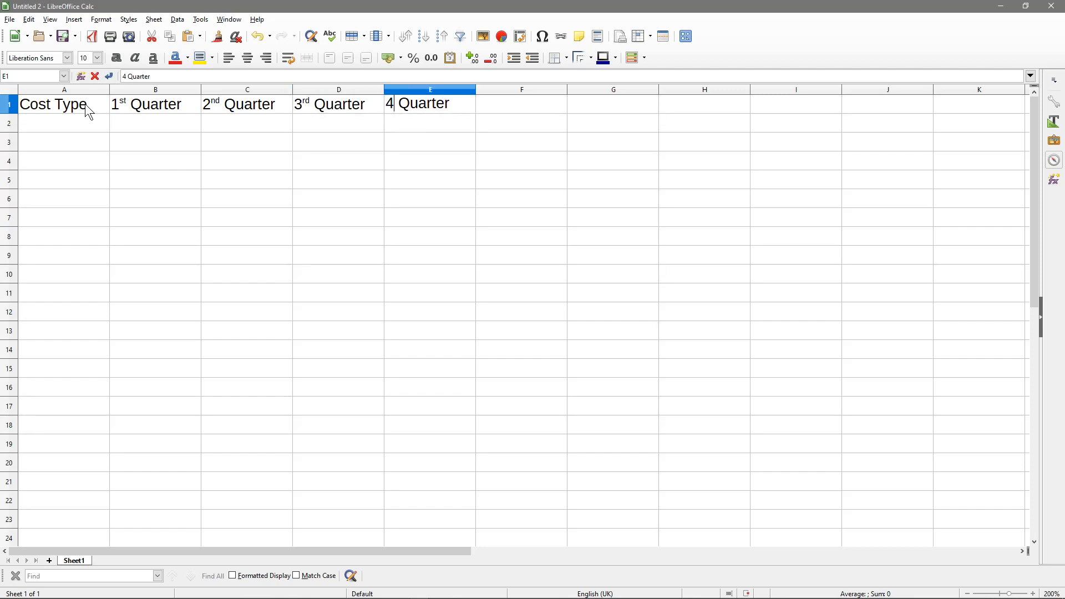
pyautogui.press('Return')
pyautogui.moveTo(81, 120); pyautogui.dragTo(75, 248)
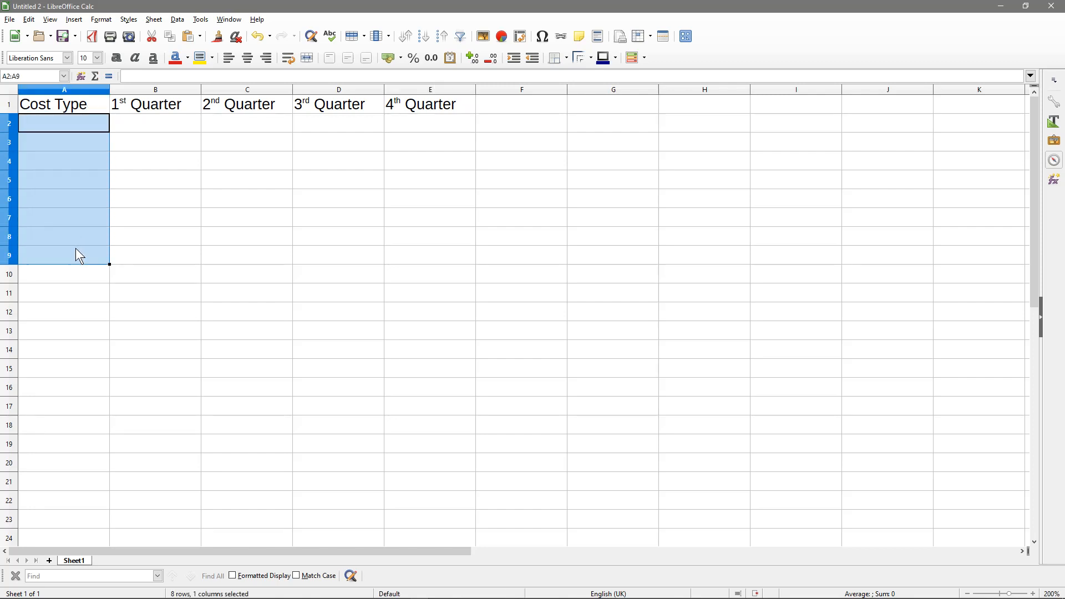
pyautogui.click(146, 104)
pyautogui.click(235, 105)
pyautogui.click(319, 111)
pyautogui.click(433, 111)
pyautogui.click(165, 111)
pyautogui.click(257, 111)
pyautogui.click(332, 111)
pyautogui.click(413, 107)
pyautogui.click(172, 105)
pyautogui.click(242, 102)
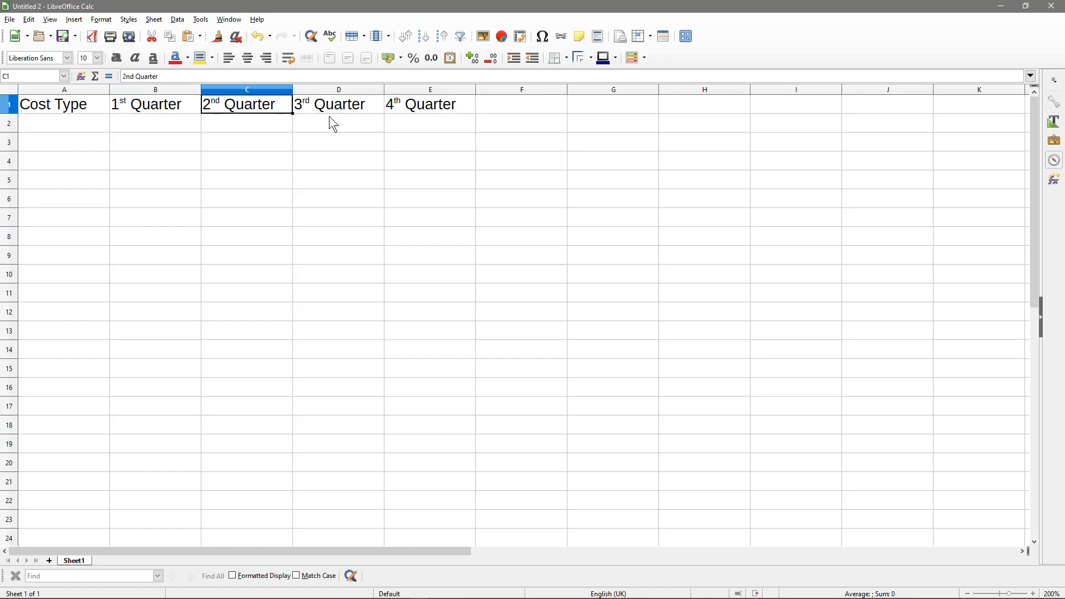
pyautogui.click(357, 105)
pyautogui.click(424, 104)
pyautogui.click(185, 108)
pyautogui.moveTo(189, 110); pyautogui.dragTo(423, 110)
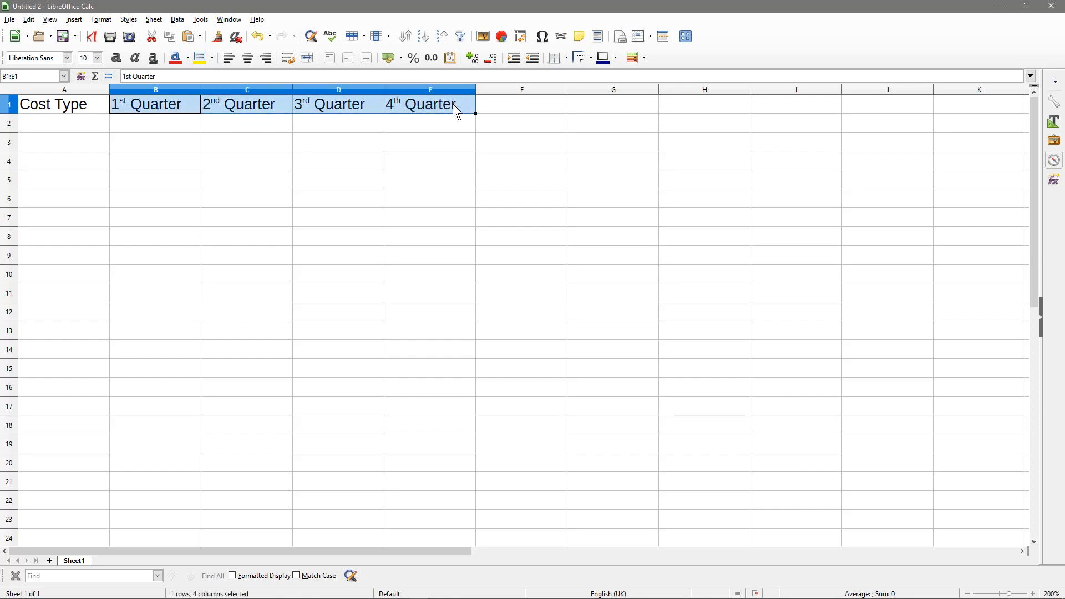
# Enter "Office Cost" as the first cost type in A2.
pyautogui.click(99, 122)
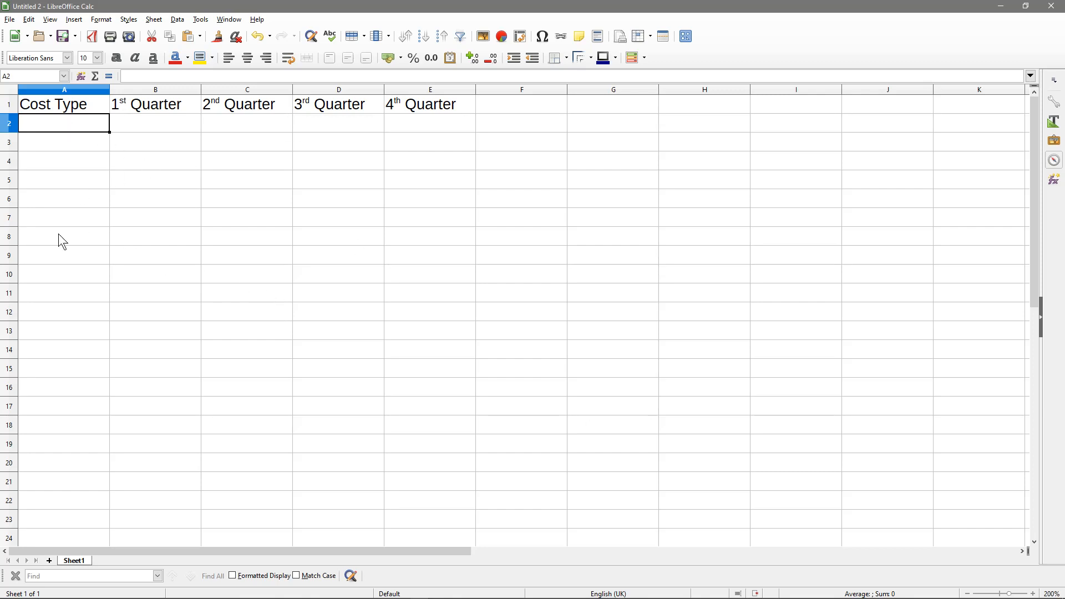
pyautogui.moveTo(69, 123)
pyautogui.mouseDown()
pyautogui.moveTo(72, 317)
pyautogui.moveTo(74, 123)
pyautogui.mouseUp()
pyautogui.write('Off')
pyautogui.press('BackSpace')
pyautogui.press('BackSpace')
pyautogui.write('fice Cost')
pyautogui.press('Return')
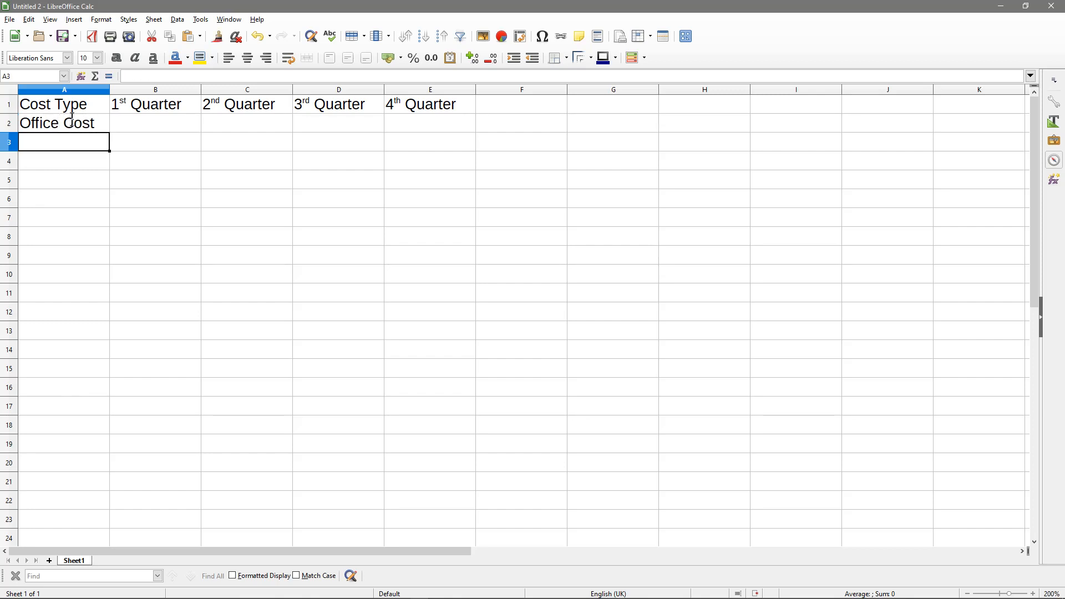
# Enter "Mobile Phone" in A3 and fit column A's width to its contents.
pyautogui.write('Mobile Phone')
pyautogui.press('Return')
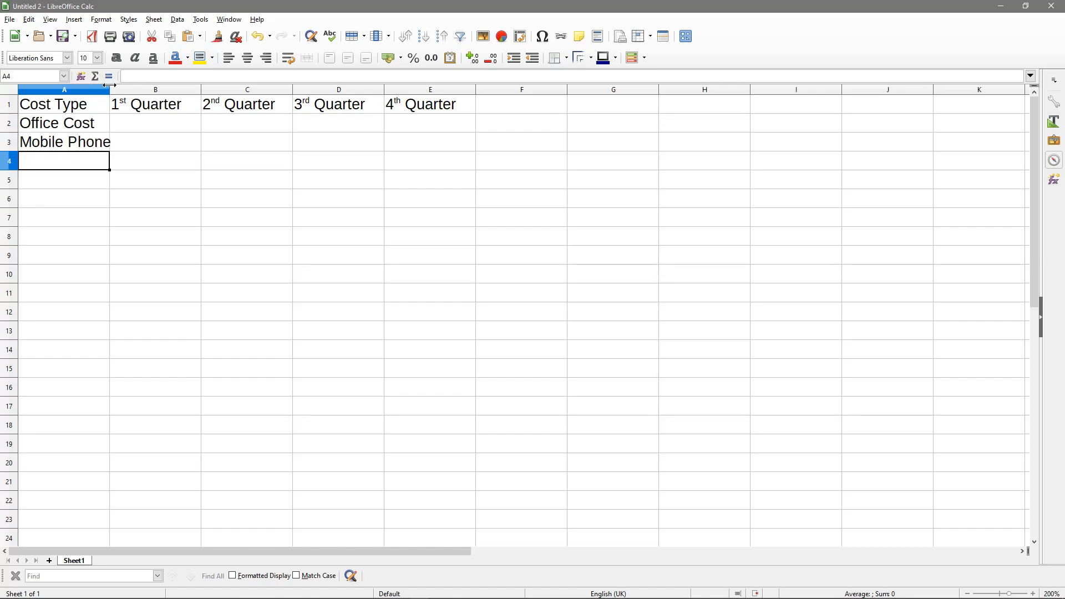
pyautogui.doubleClick(109, 85)
# List the remaining cost types "Internet", "Travel", "Staff Wages" and "Bookkeeping" in A4 to A7.
pyautogui.write('Int')
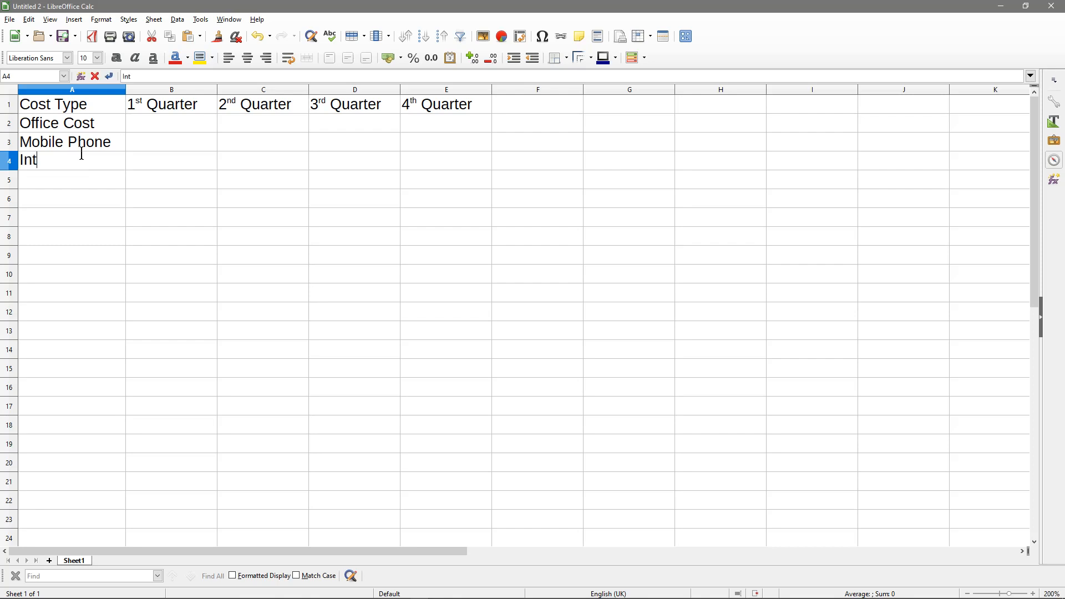
pyautogui.write('ernet')
pyautogui.press('Return')
pyautogui.write('Travel')
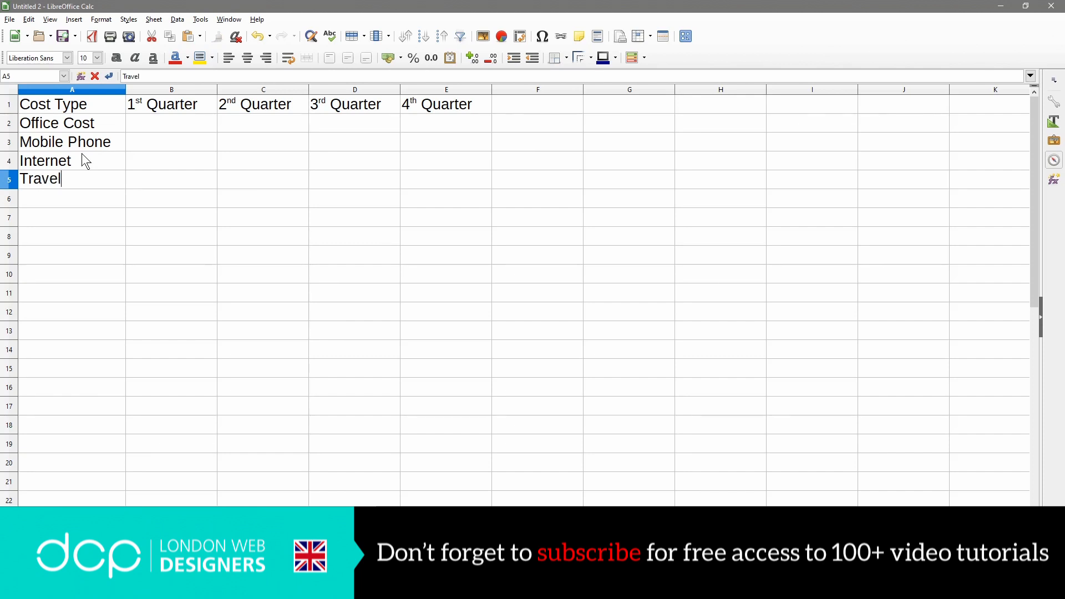
pyautogui.press('Return')
pyautogui.write('Staff')
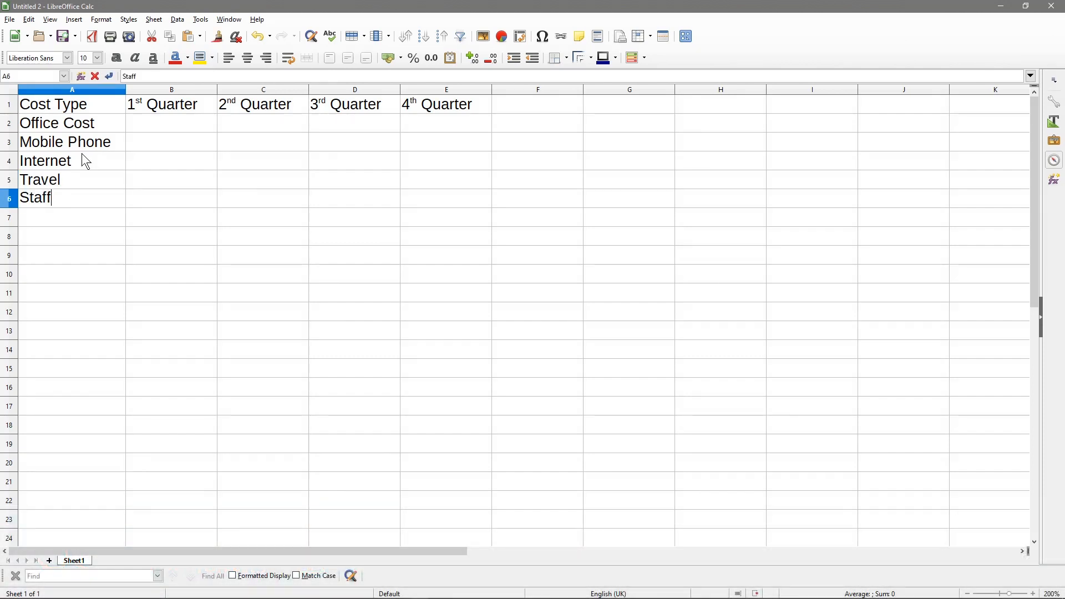
pyautogui.write(' Wages')
pyautogui.press('Return')
pyautogui.write('Bookkeeping')
pyautogui.press('Return')
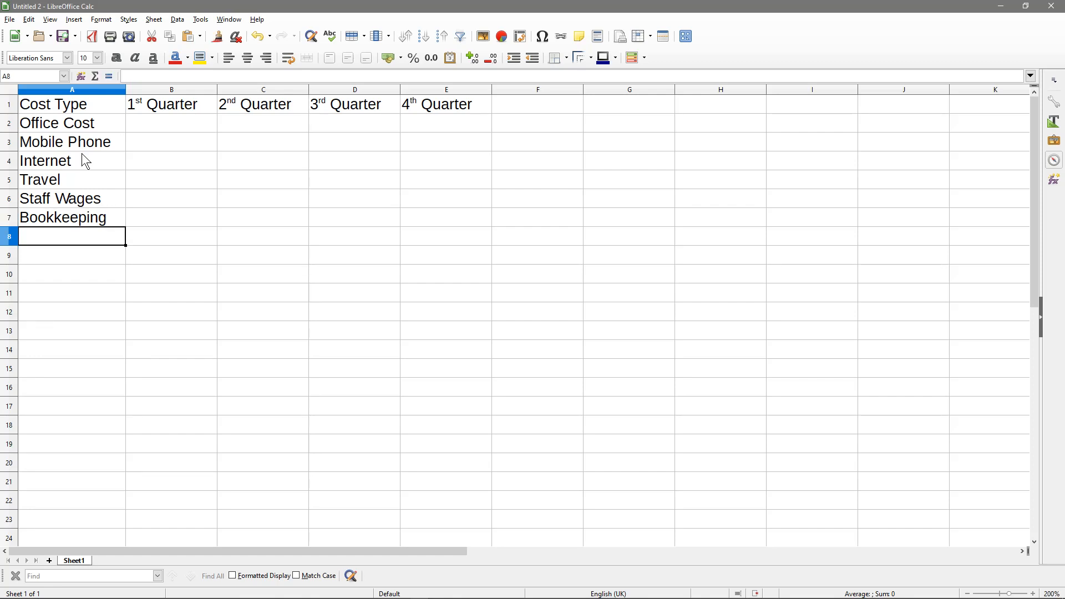
pyautogui.moveTo(83, 128); pyautogui.dragTo(80, 215)
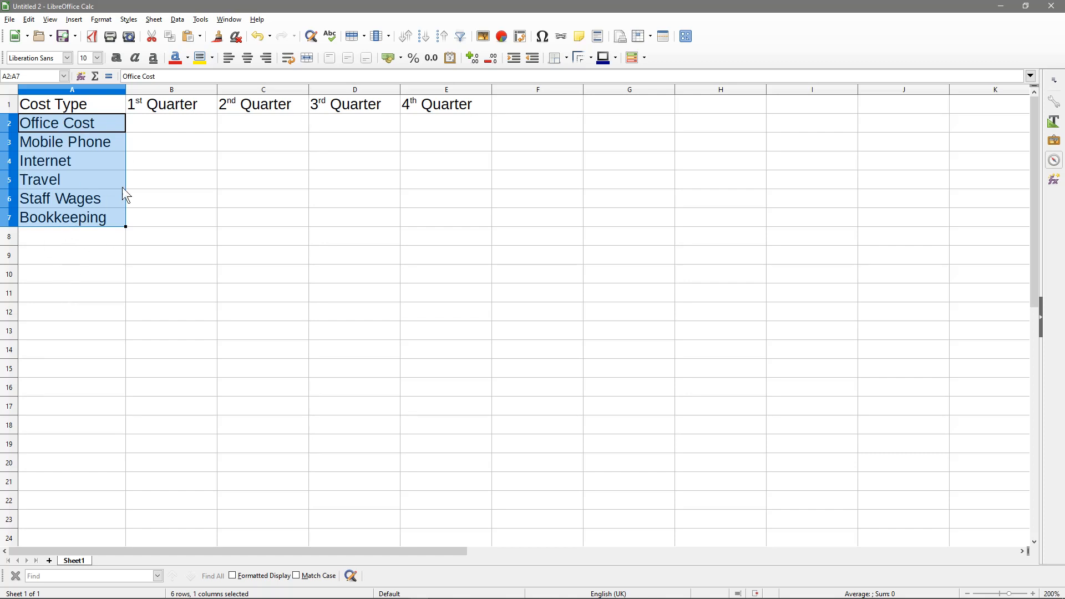
pyautogui.click(181, 121)
# Format the four quarter columns B to E as currency in GBP £ English (UK) with two decimal places.
pyautogui.click(177, 89)
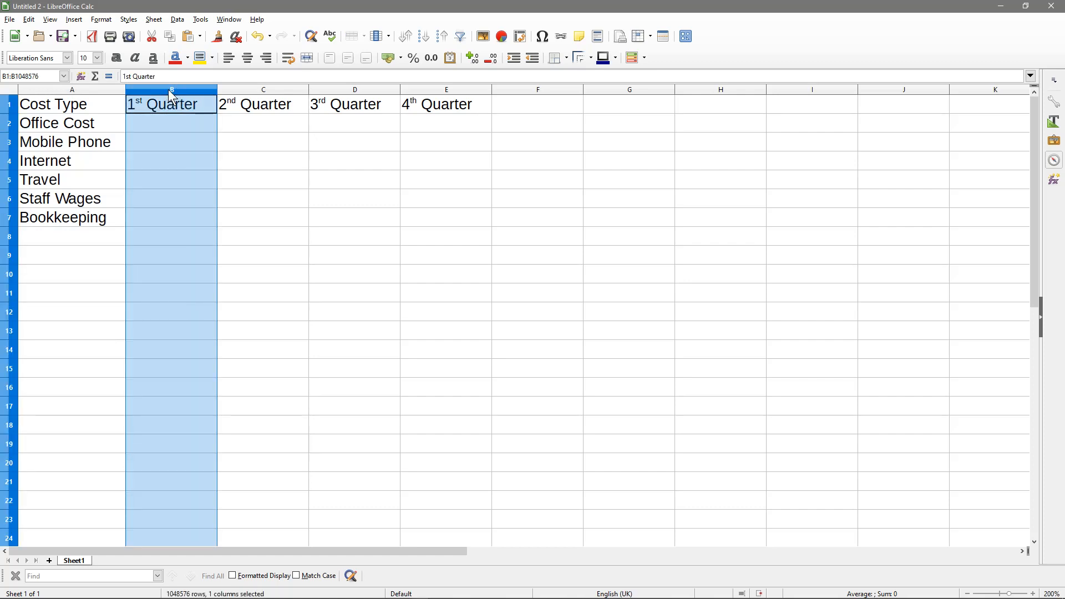
pyautogui.moveTo(213, 95); pyautogui.dragTo(416, 89)
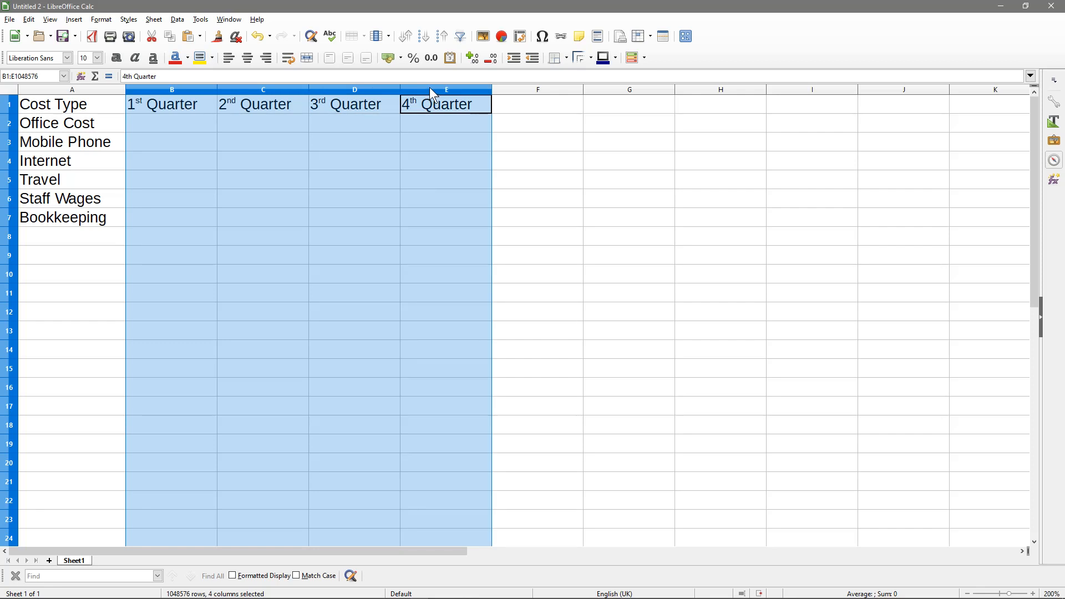
pyautogui.rightClick(320, 87)
pyautogui.click(369, 207)
pyautogui.click(385, 251)
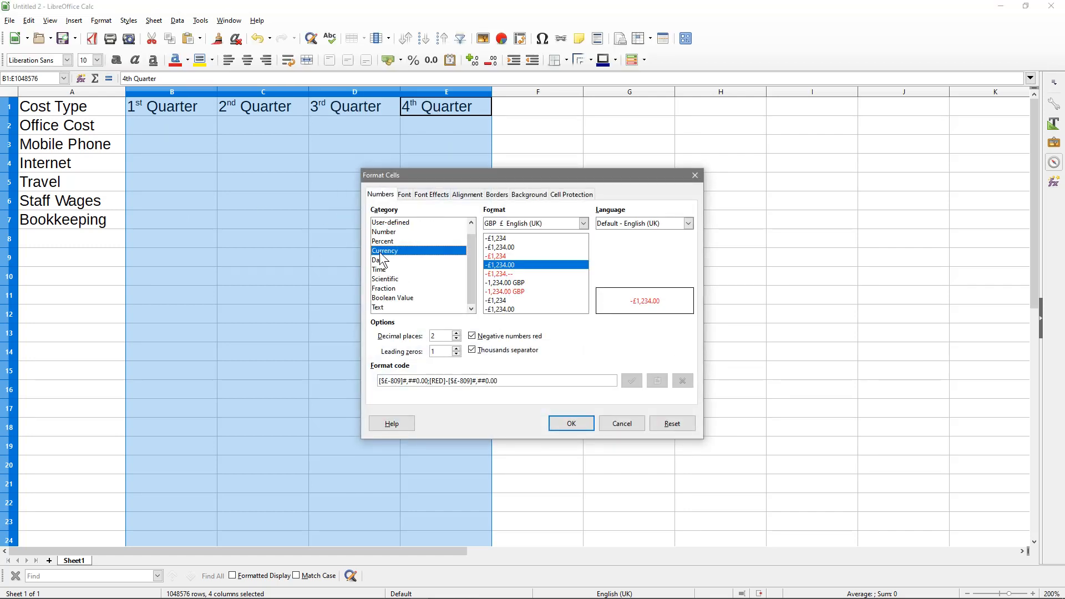
pyautogui.click(572, 425)
# Enter 600 as the Office Cost in B2 and copy it to the other three quarters, C2 to E2.
pyautogui.click(172, 135)
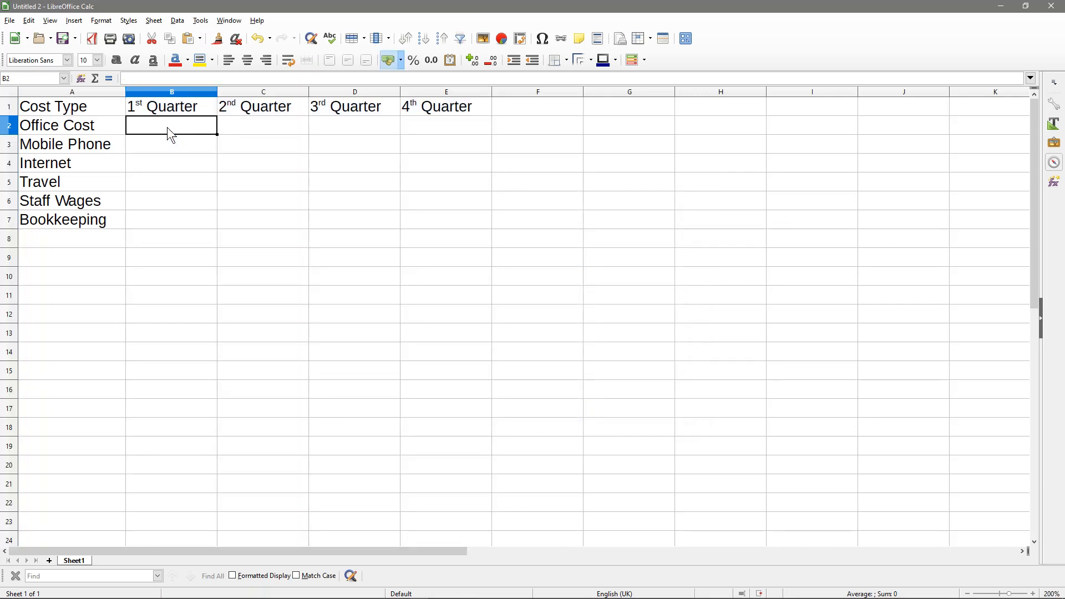
pyautogui.write('600')
pyautogui.press('Return')
pyautogui.click(168, 129)
pyautogui.hotkey('ctrl', 'c')
pyautogui.press('Right')
pyautogui.hotkey('ctrl', 'v')
pyautogui.press('Right')
pyautogui.hotkey('ctrl', 'v')
pyautogui.press('Right')
pyautogui.hotkey('ctrl', 'v')
pyautogui.press('Escape')
pyautogui.moveTo(170, 129); pyautogui.dragTo(455, 127)
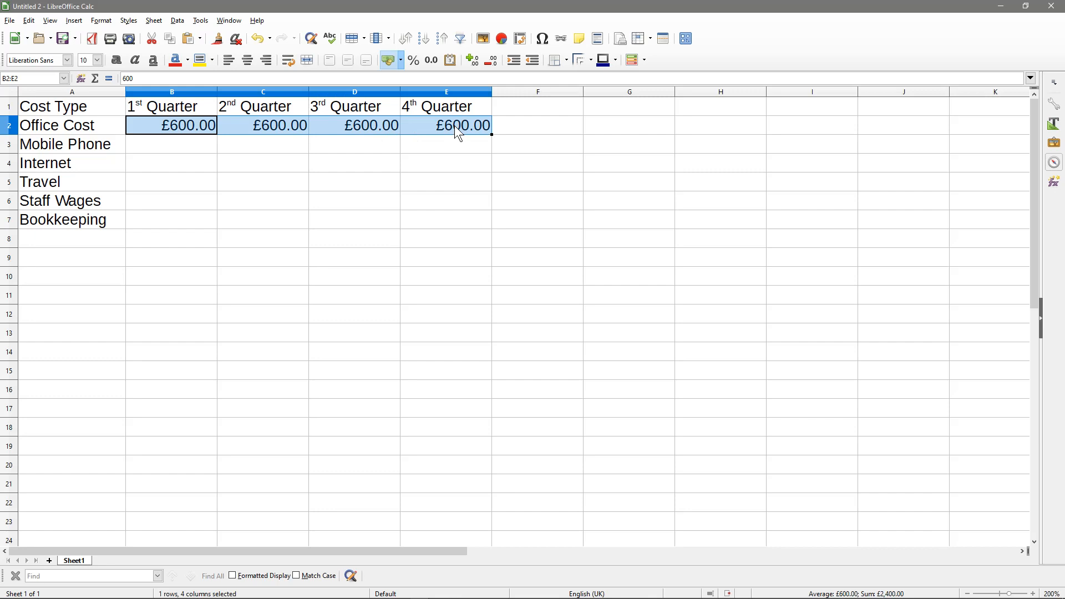
pyautogui.click(177, 107)
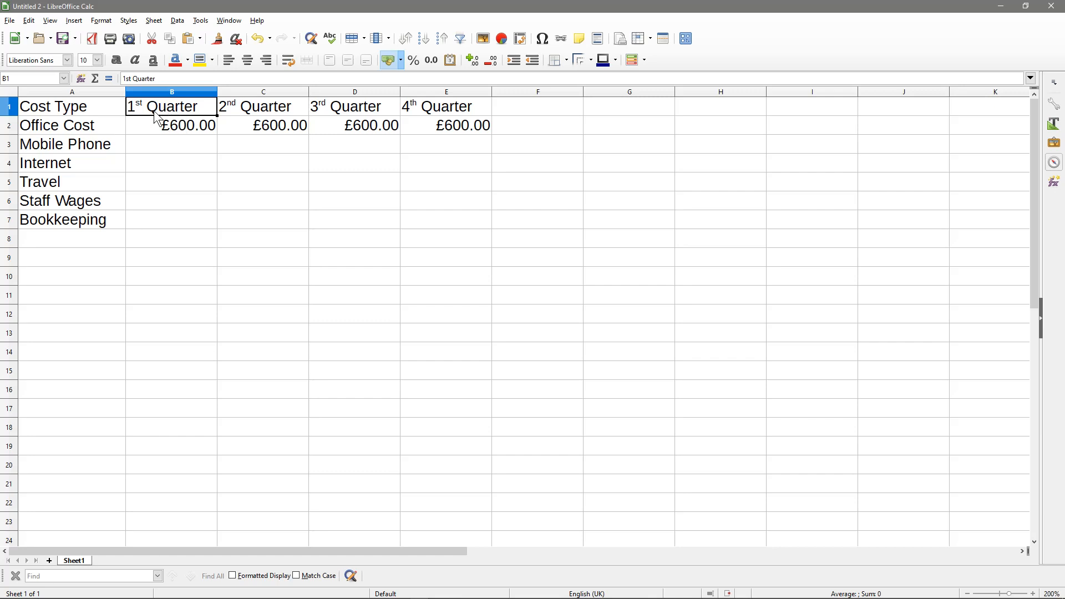
pyautogui.click(159, 129)
# Enter 90 as the Mobile Phone cost in B3 and copy it to C3 through E3.
pyautogui.click(175, 142)
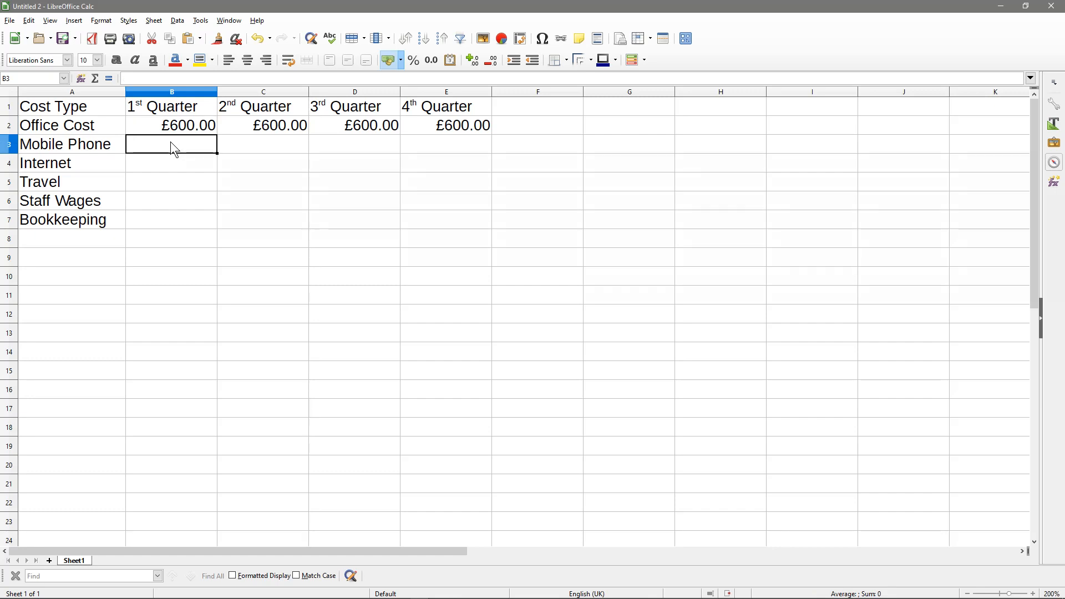
pyautogui.write('90')
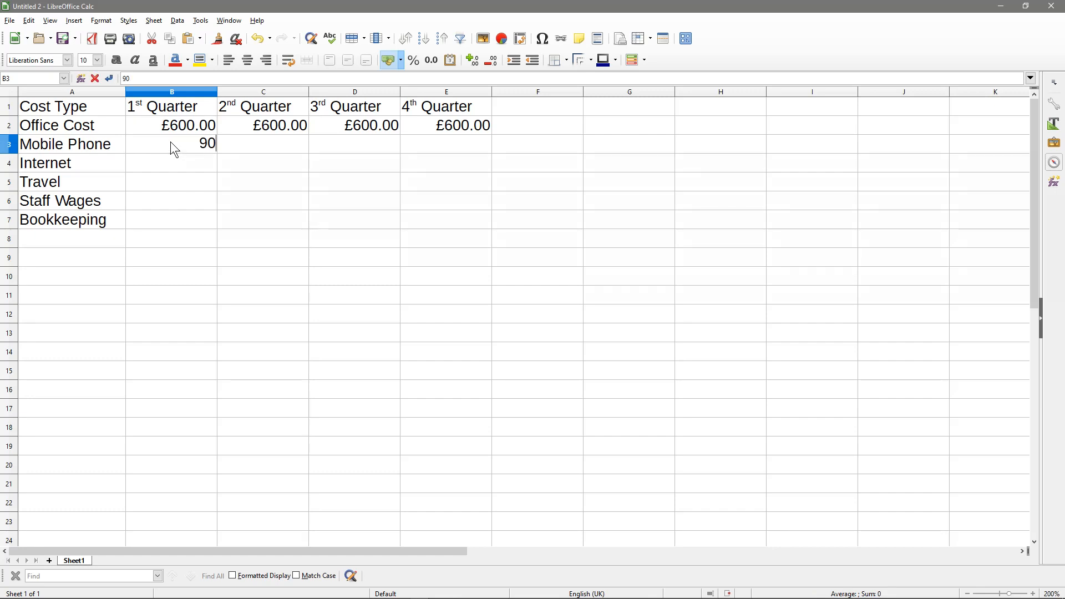
pyautogui.press('Return')
pyautogui.click(175, 149)
pyautogui.hotkey('ctrl', 'c')
pyautogui.press('Right')
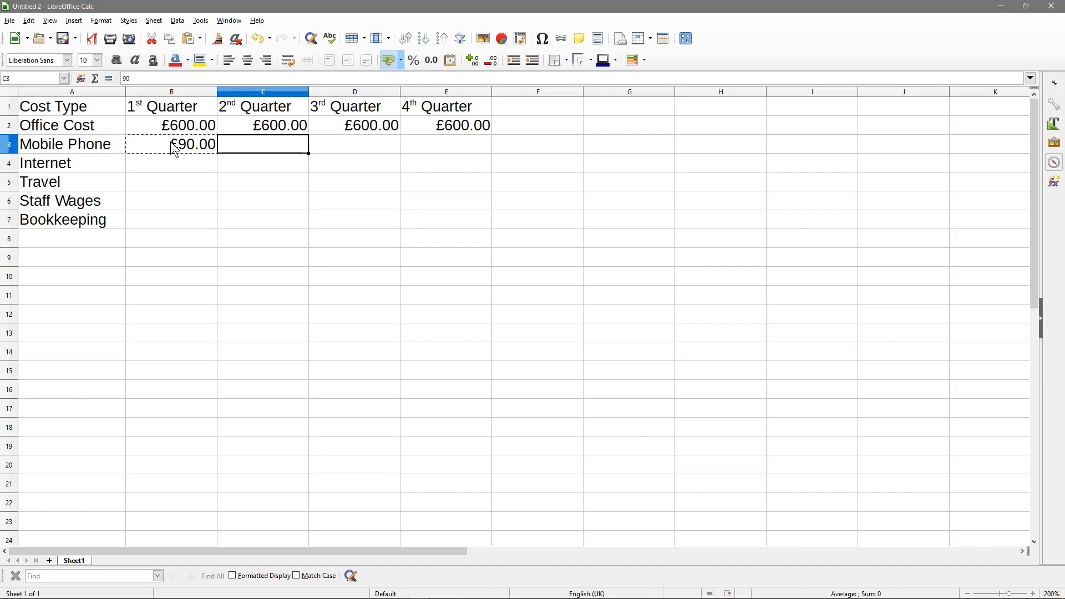
pyautogui.hotkey('ctrl', 'v')
pyautogui.press('Right')
pyautogui.hotkey('ctrl', 'v')
pyautogui.press('Right')
pyautogui.hotkey('ctrl', 'v')
pyautogui.press('Return')
# Enter 45 as the 1st Quarter Internet cost in B4.
pyautogui.press('Left')
pyautogui.press('Left')
pyautogui.press('Left')
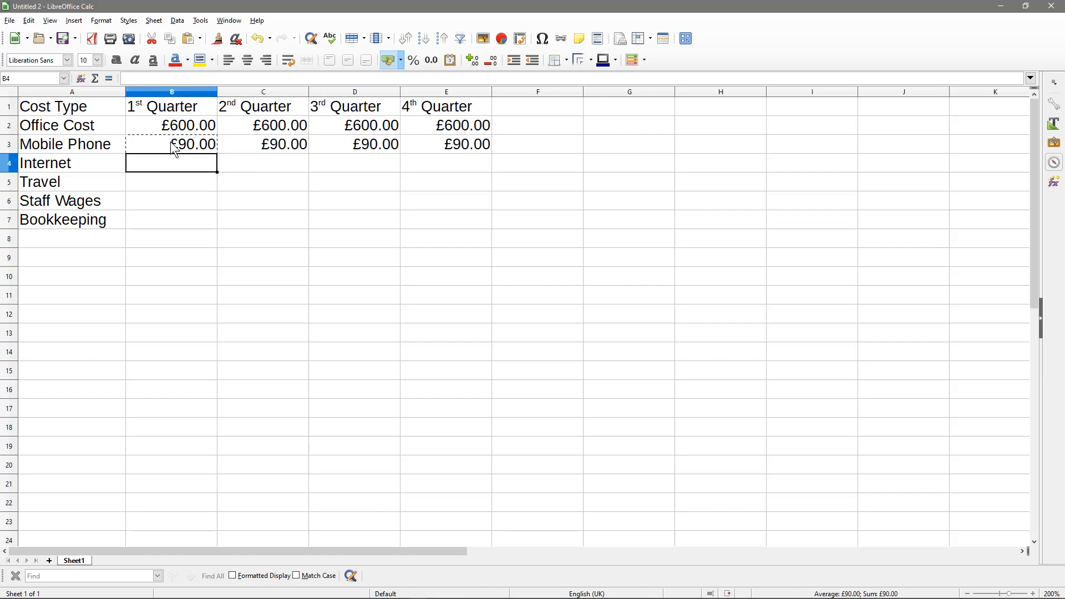
pyautogui.write('45')
pyautogui.press('Return')
# Copy the Internet cost from B4 to the remaining quarters, C4 to E4.
pyautogui.press('Up')
pyautogui.hotkey('ctrl', 'c')
pyautogui.press('Right')
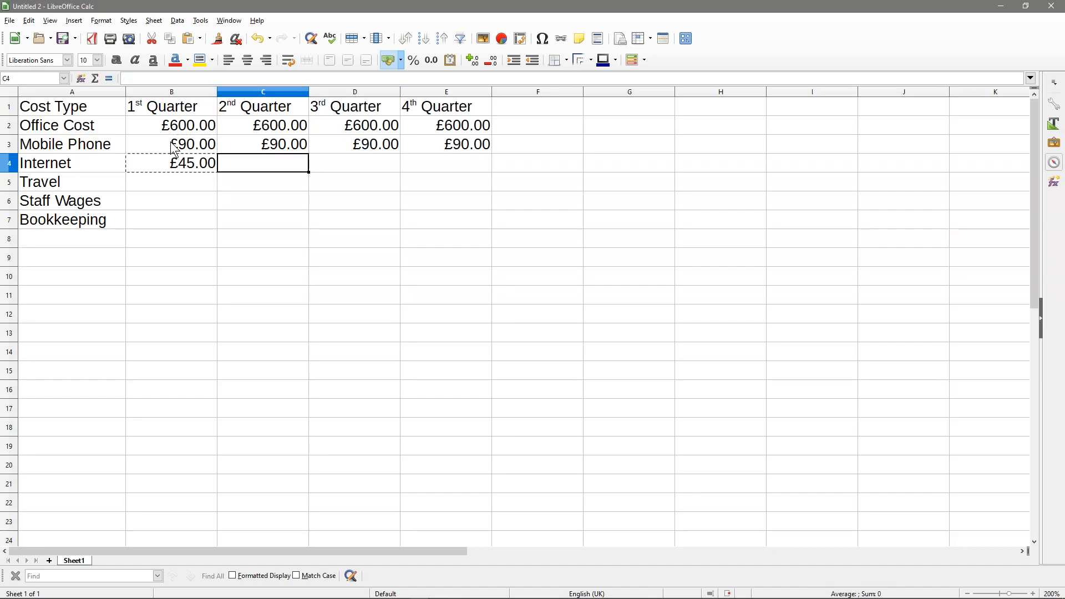
pyautogui.hotkey('ctrl', 'v')
pyautogui.press('Right')
pyautogui.hotkey('ctrl', 'v')
pyautogui.press('Right')
pyautogui.press('Right')
pyautogui.press('Right')
pyautogui.hotkey('ctrl', 'v')
pyautogui.hotkey('ctrl', 'z')
pyautogui.press('Left')
pyautogui.press('Left')
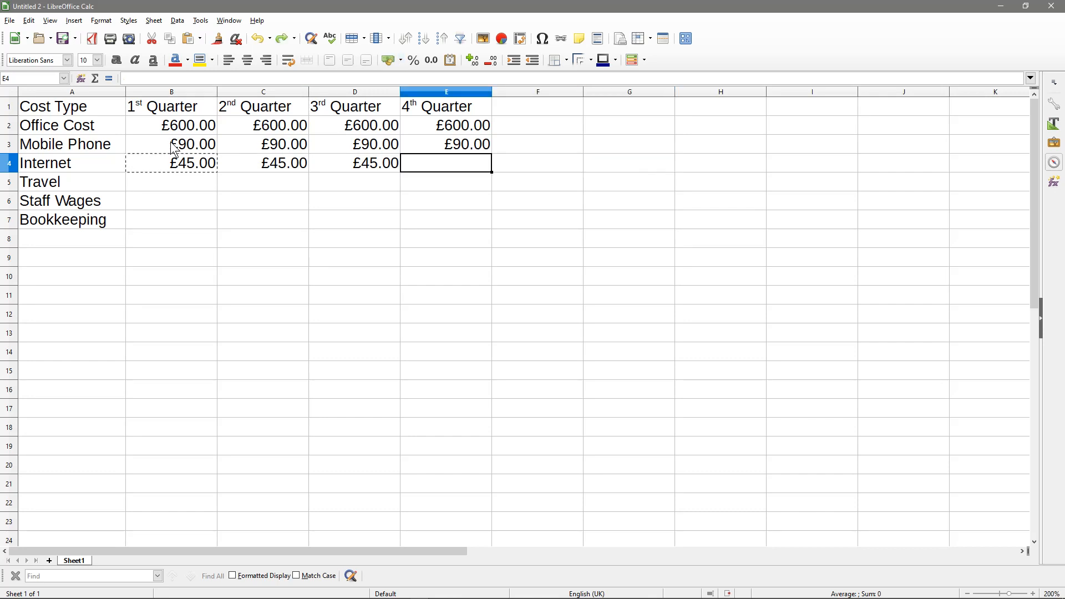
pyautogui.hotkey('ctrl', 'v')
# Enter 200 as the 1st Quarter Travel cost in B5.
pyautogui.press('Down')
pyautogui.press('Left')
pyautogui.press('Left')
pyautogui.press('Left')
pyautogui.write('200')
pyautogui.press('Return')
# Copy the Travel cost from B5 to the remaining quarters, C5 to E5.
pyautogui.press('Up')
pyautogui.hotkey('ctrl', 'c')
pyautogui.press('Right')
pyautogui.hotkey('ctrl', 'v')
pyautogui.press('Right')
pyautogui.hotkey('ctrl', 'v')
pyautogui.press('Right')
pyautogui.hotkey('ctrl', 'v')
# Enter 3000 as the 1st Quarter Staff Wages cost in B6.
pyautogui.press('Down')
pyautogui.press('Left')
pyautogui.press('Left')
pyautogui.press('Left')
pyautogui.write('3000')
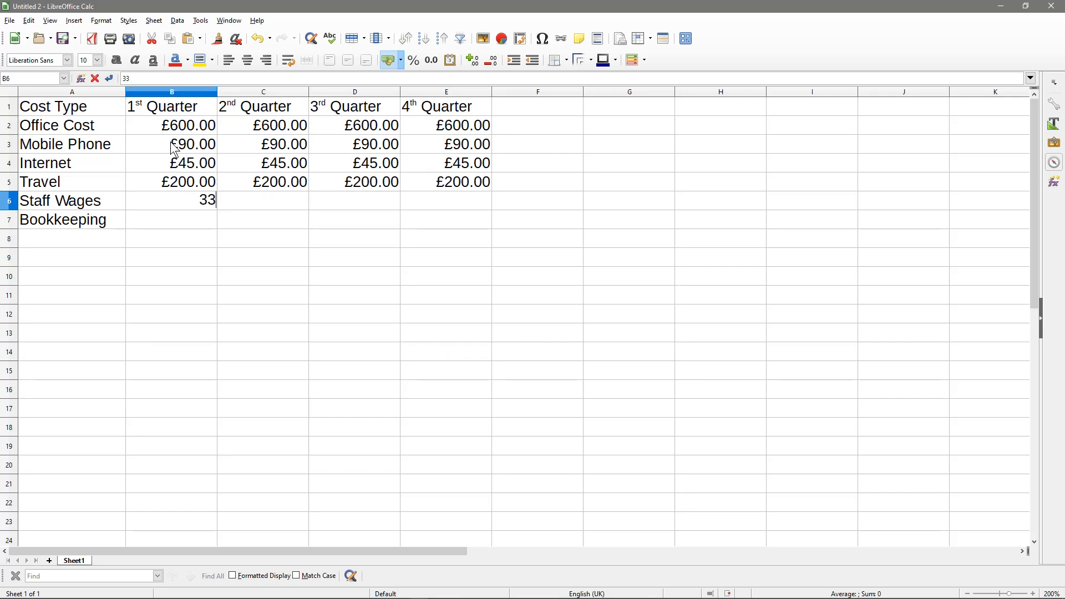
pyautogui.press('Return')
# Copy the Staff Wages cost from B6 to the remaining quarters, C6 to E6.
pyautogui.press('Up')
pyautogui.hotkey('ctrl', 'c')
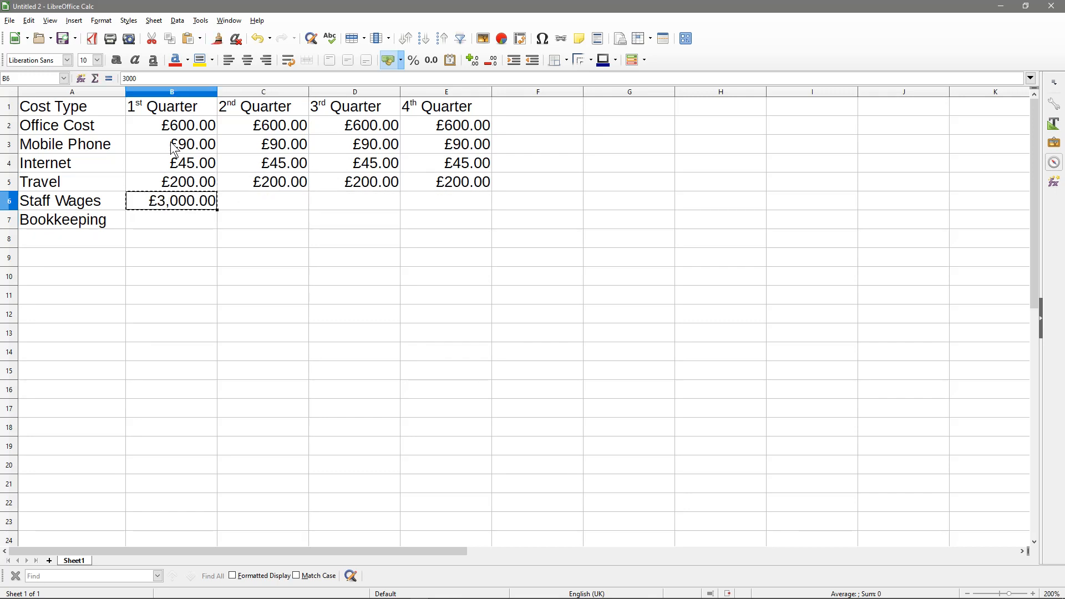
pyautogui.press('Right')
pyautogui.hotkey('ctrl', 'v')
pyautogui.press('Right')
pyautogui.hotkey('ctrl', 'v')
pyautogui.press('Right')
pyautogui.hotkey('ctrl', 'v')
# Enter 300 as the 1st Quarter Bookkeeping cost in B7.
pyautogui.press('Down')
pyautogui.press('Left')
pyautogui.press('Left')
pyautogui.press('Left')
pyautogui.write('300')
pyautogui.press('Return')
# Copy the Bookkeeping cost from B7 to the remaining quarters, C7 to E7.
pyautogui.press('Up')
pyautogui.hotkey('ctrl', 'c')
pyautogui.press('Right')
pyautogui.hotkey('ctrl', 'v')
pyautogui.press('Right')
pyautogui.hotkey('ctrl', 'v')
pyautogui.press('Right')
pyautogui.hotkey('ctrl', 'v')
pyautogui.hotkey('ctrl', 's')
pyautogui.click(480, 350)
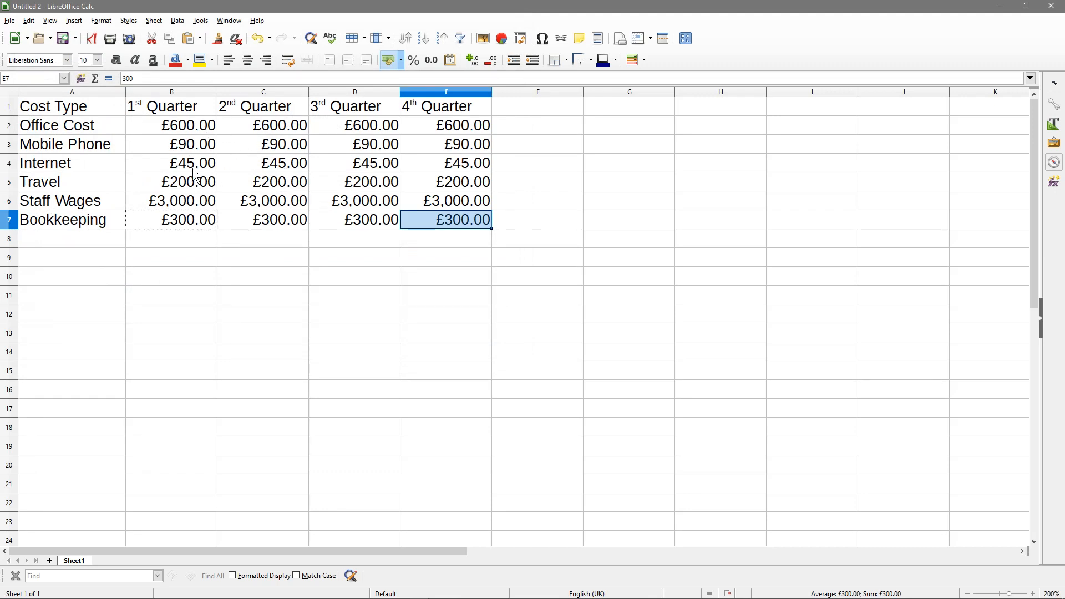
# Change the Mobile Phone costs to 75 in C3, 95 in D3 and 65 in E3.
pyautogui.click(194, 148)
pyautogui.click(270, 148)
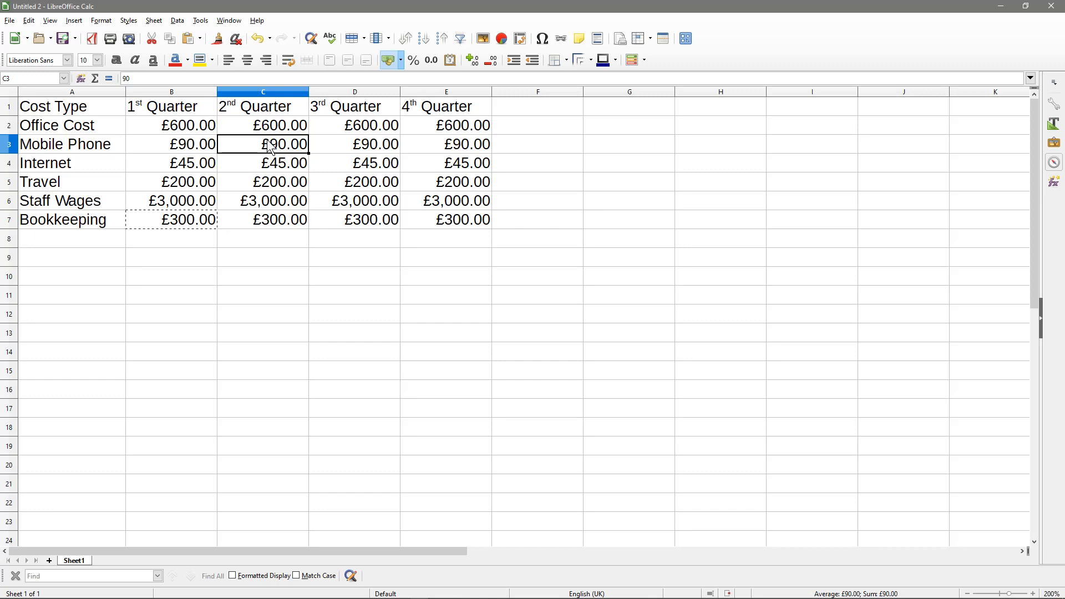
pyautogui.write('75')
pyautogui.press('Tab')
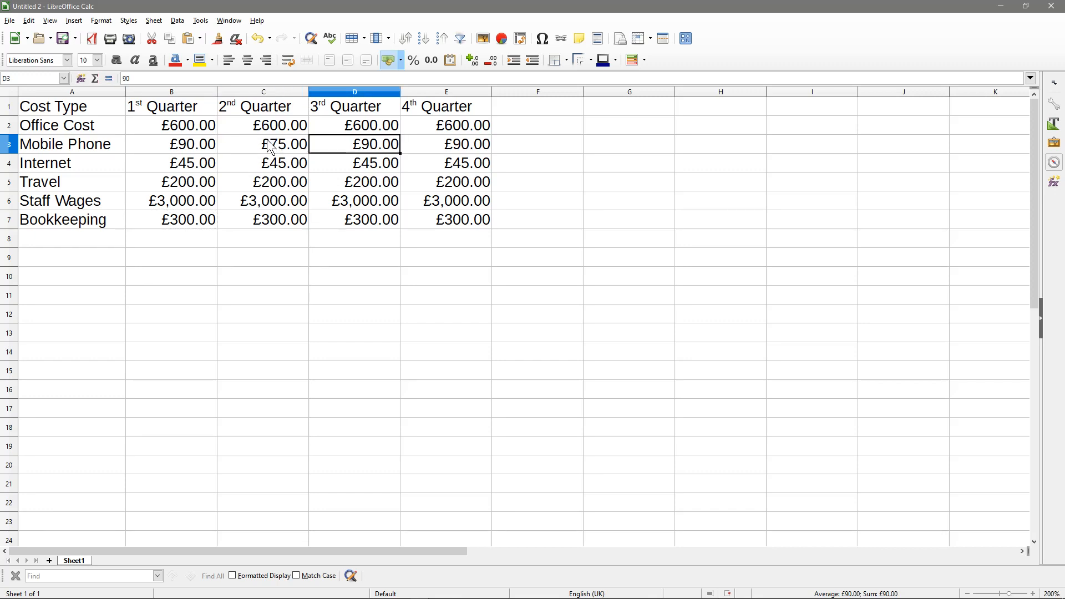
pyautogui.write('95')
pyautogui.press('Tab')
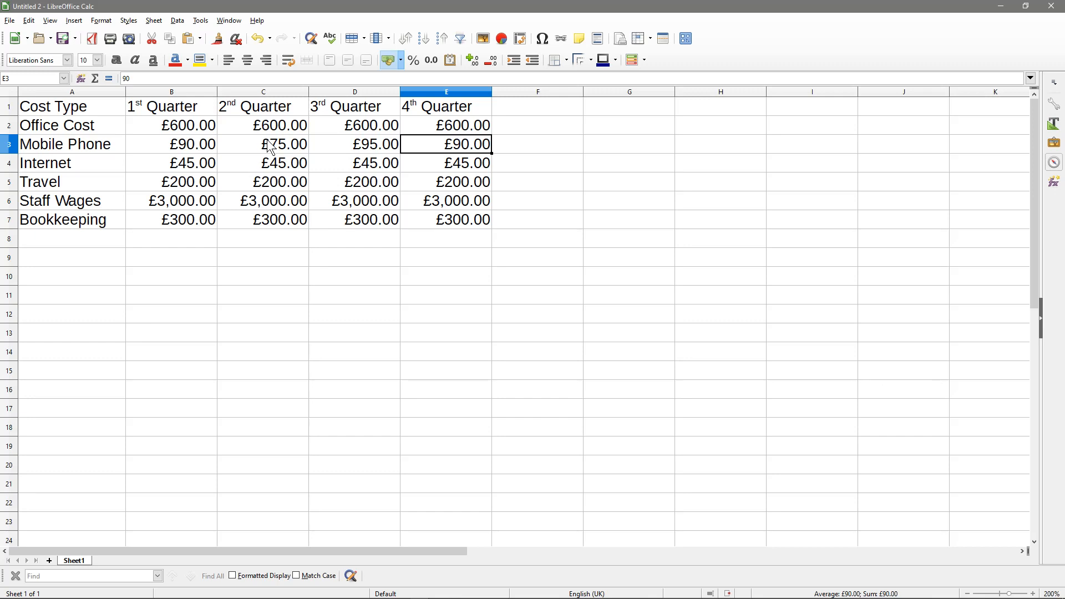
pyautogui.write('65')
pyautogui.press('Return')
# Change the Travel costs to 150 in C5, 250 in D5 and 300 in E5.
pyautogui.press('Left')
pyautogui.press('Left')
pyautogui.press('Left')
pyautogui.press('Right')
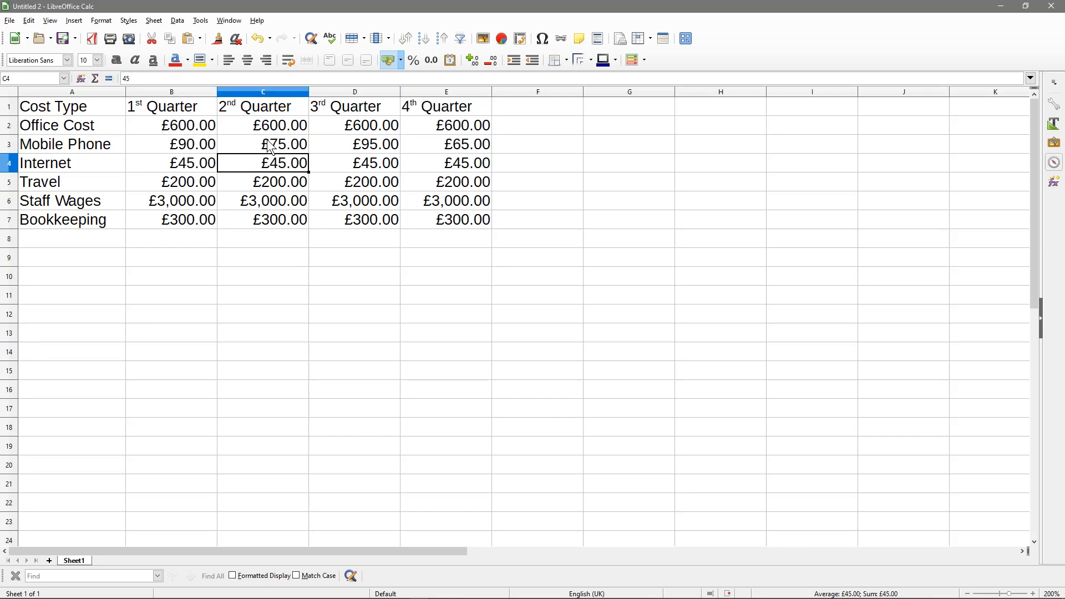
pyautogui.press('Right')
pyautogui.press('Right')
pyautogui.press('Down')
pyautogui.press('Left')
pyautogui.press('Left')
pyautogui.press('Left')
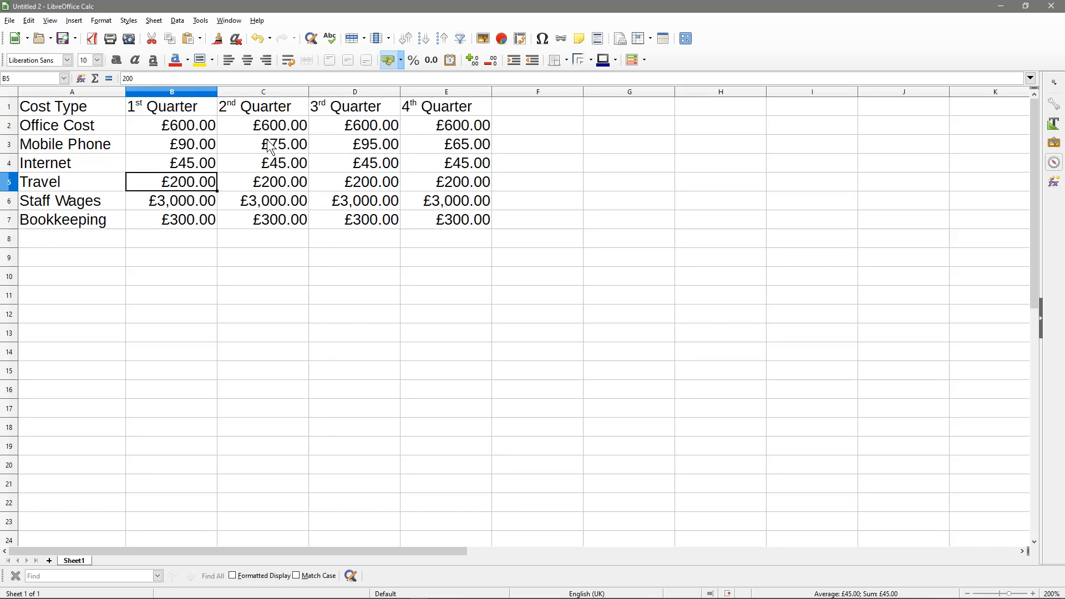
pyautogui.press('Right')
pyautogui.write('150')
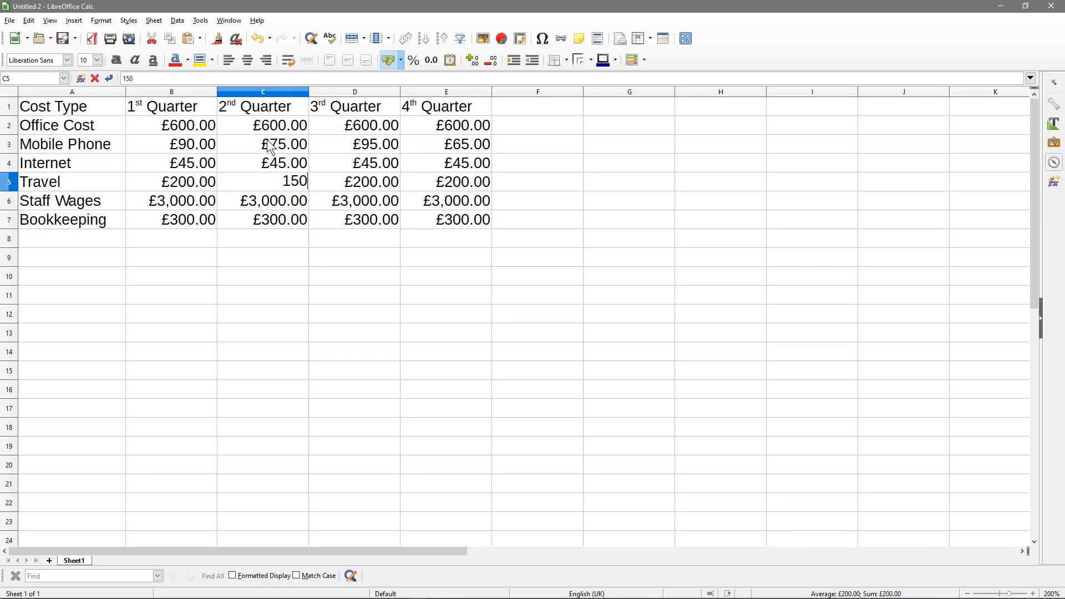
pyautogui.press('Tab')
pyautogui.write('250')
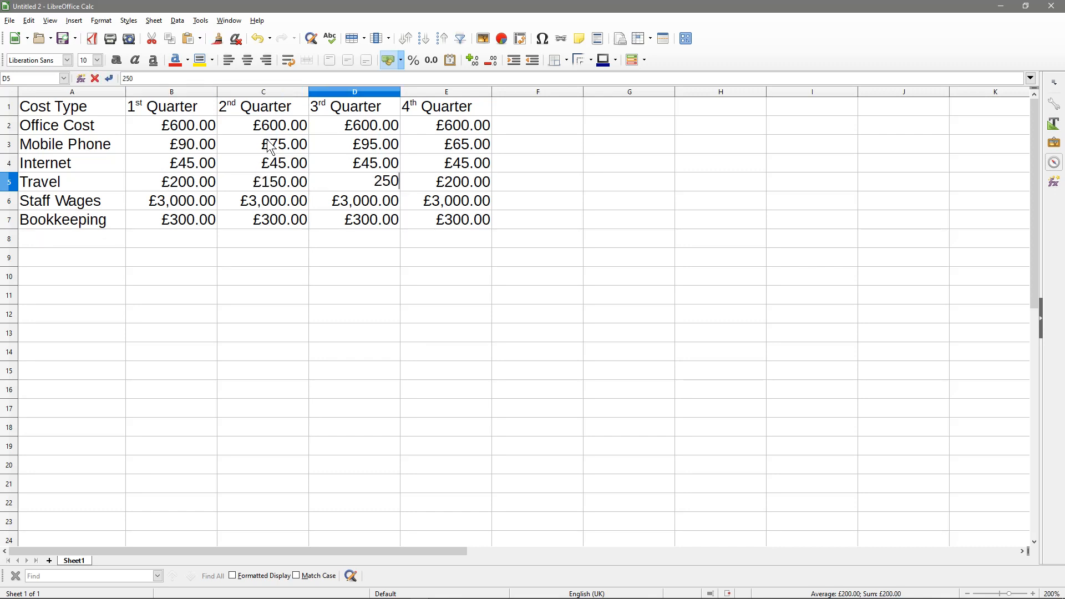
pyautogui.press('Tab')
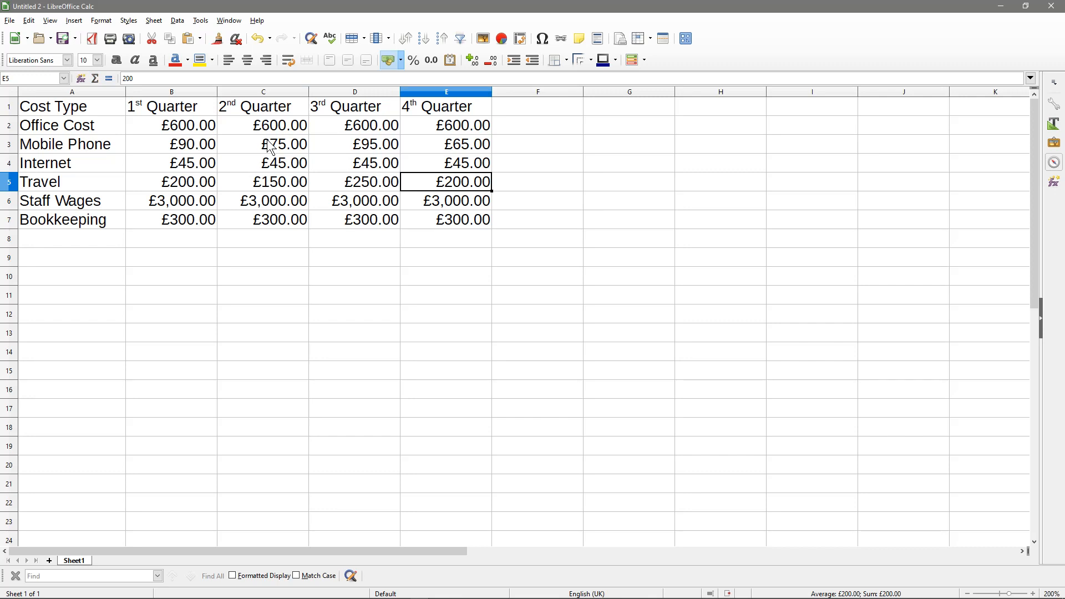
pyautogui.write('300')
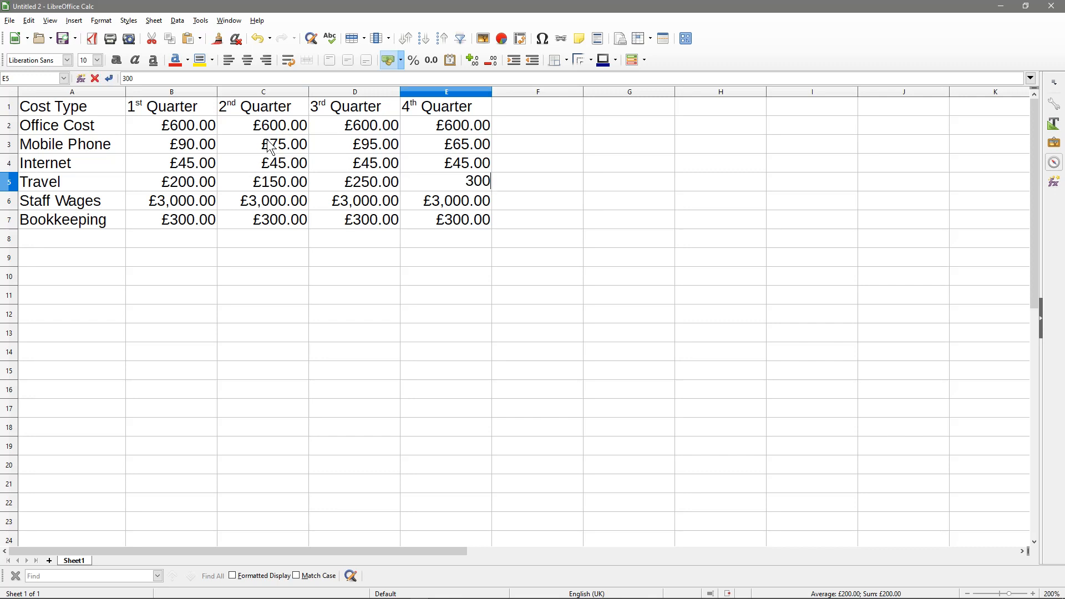
pyautogui.press('Down')
# Change the 2nd Quarter Staff Wages cost in C6 to 4000.
pyautogui.press('Down')
pyautogui.press('Up')
pyautogui.press('Left')
pyautogui.press('Left')
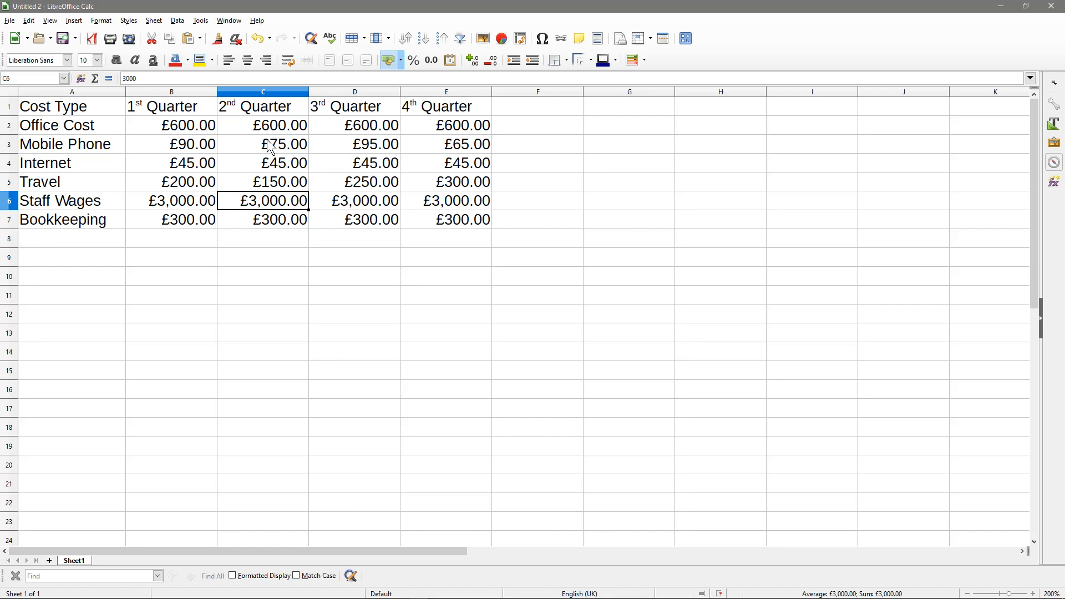
pyautogui.write('4000')
pyautogui.press('Return')
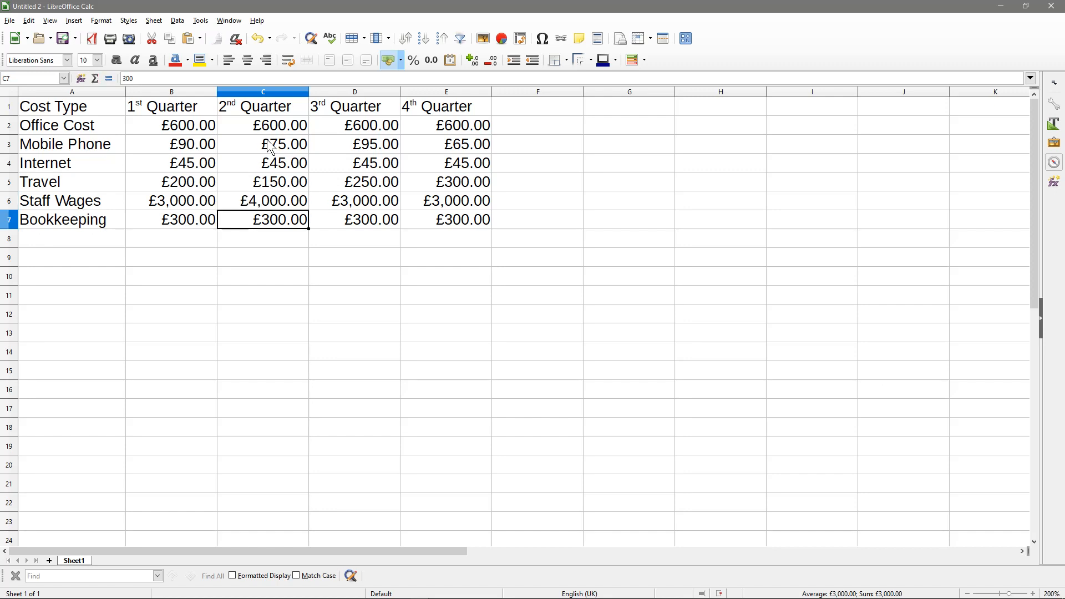
pyautogui.press('Up')
pyautogui.press('Right')
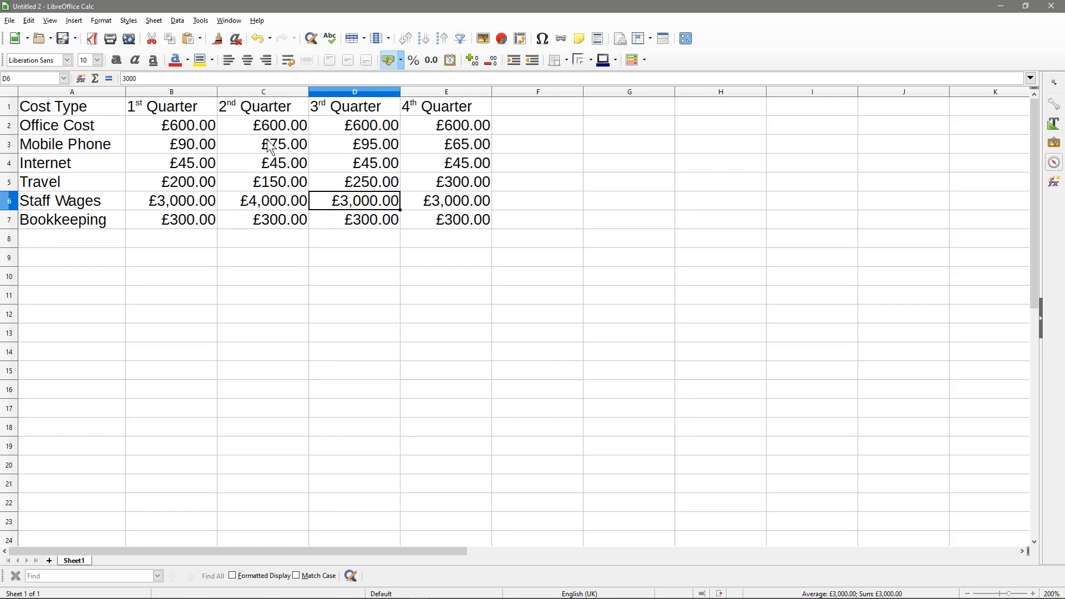
pyautogui.write('44000')
pyautogui.press('Return')
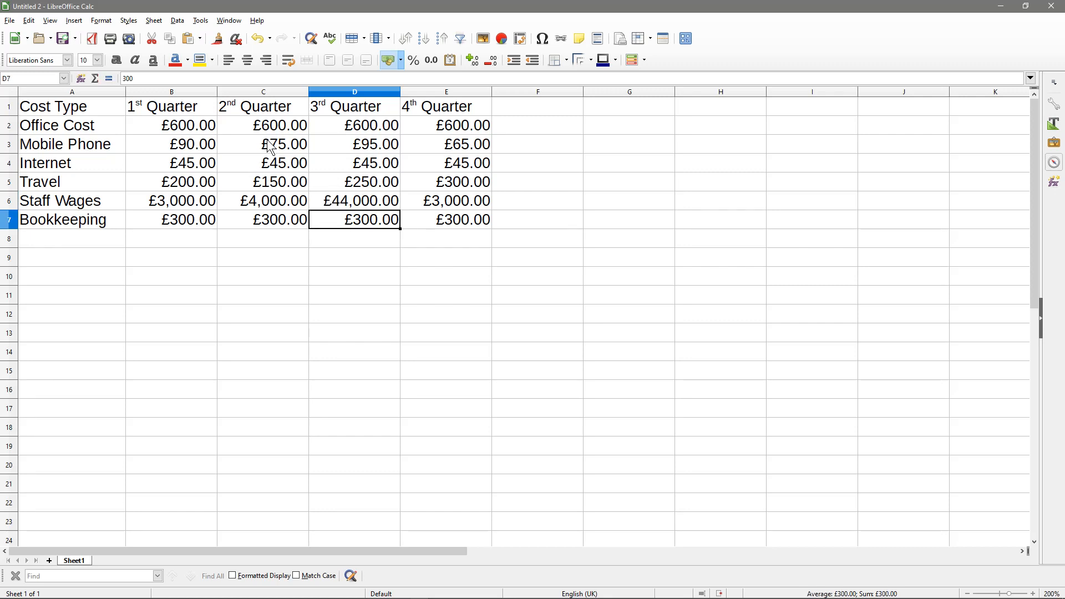
# Set the Staff Wages costs to 4400 for the 3rd Quarter in D6 and 4600 for the 4th Quarter in E6.
pyautogui.press('Up')
pyautogui.write('4,')
pyautogui.write('400')
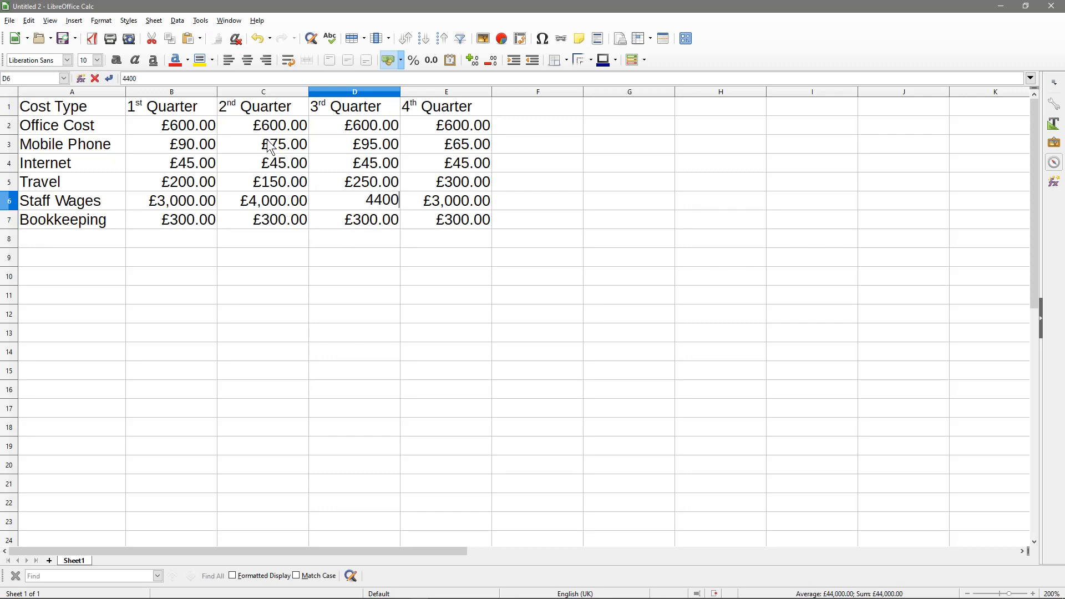
pyautogui.press('Tab')
pyautogui.write('4600')
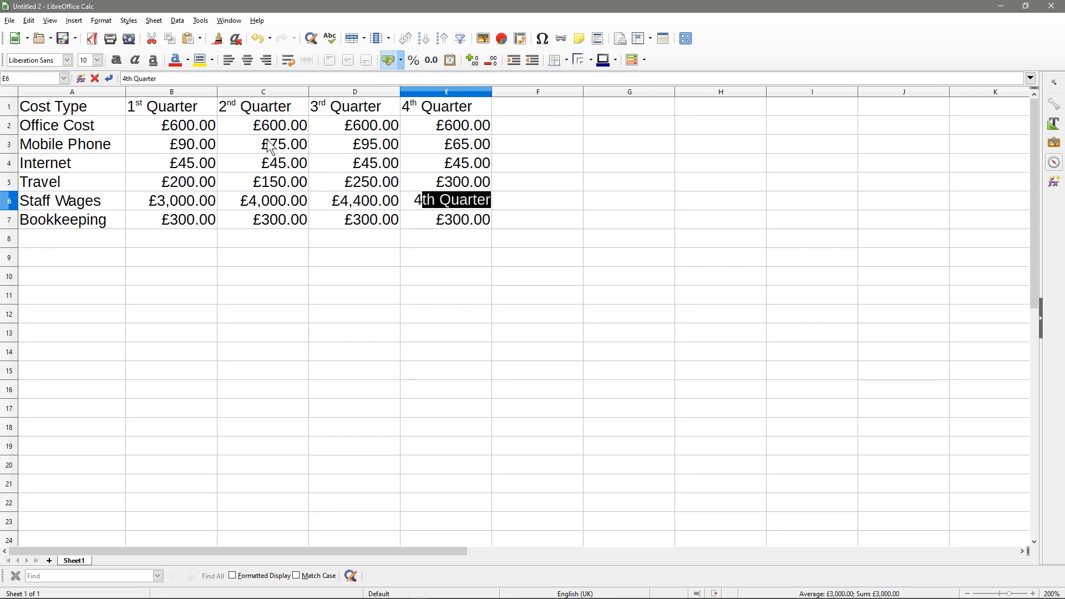
pyautogui.press('Return')
pyautogui.press('Down')
pyautogui.press('Up')
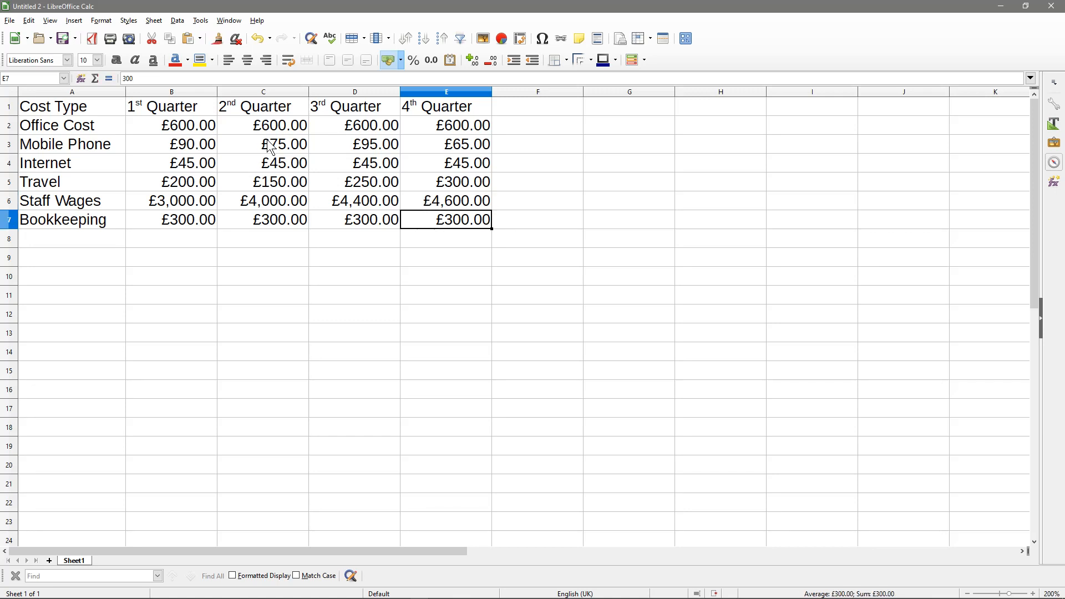
# Insert a chart from the cost table A1:E7 and move the Chart Wizard clear of the chart preview.
pyautogui.keyDown('ctrl'); pyautogui.scroll(1, 275, 152); pyautogui.keyUp('ctrl')
pyautogui.scroll(-1, 315, 271)
pyautogui.click(77, 111)
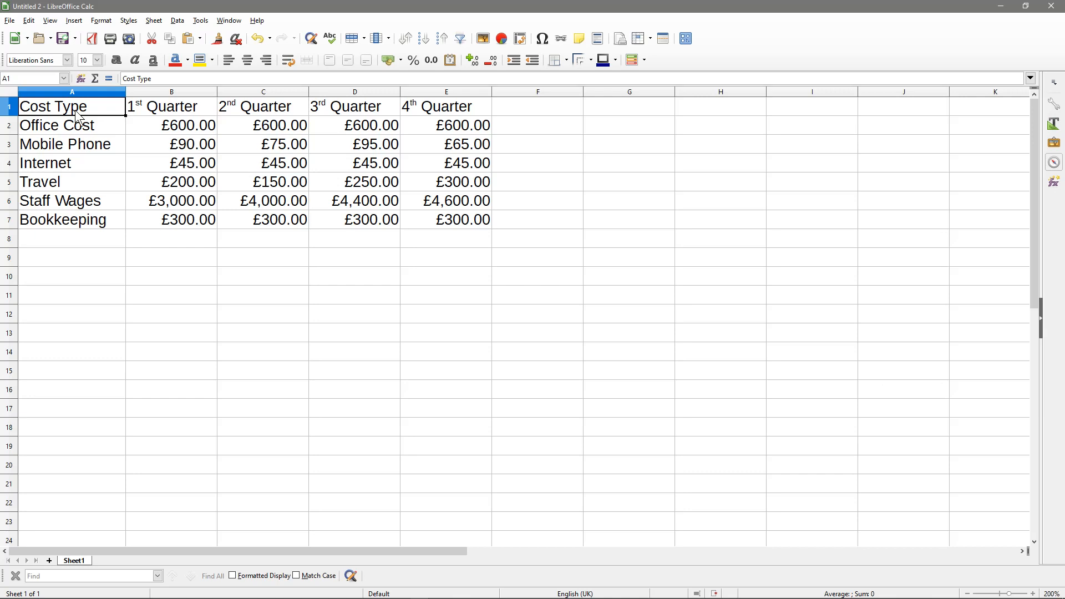
pyautogui.moveTo(77, 114); pyautogui.dragTo(460, 219)
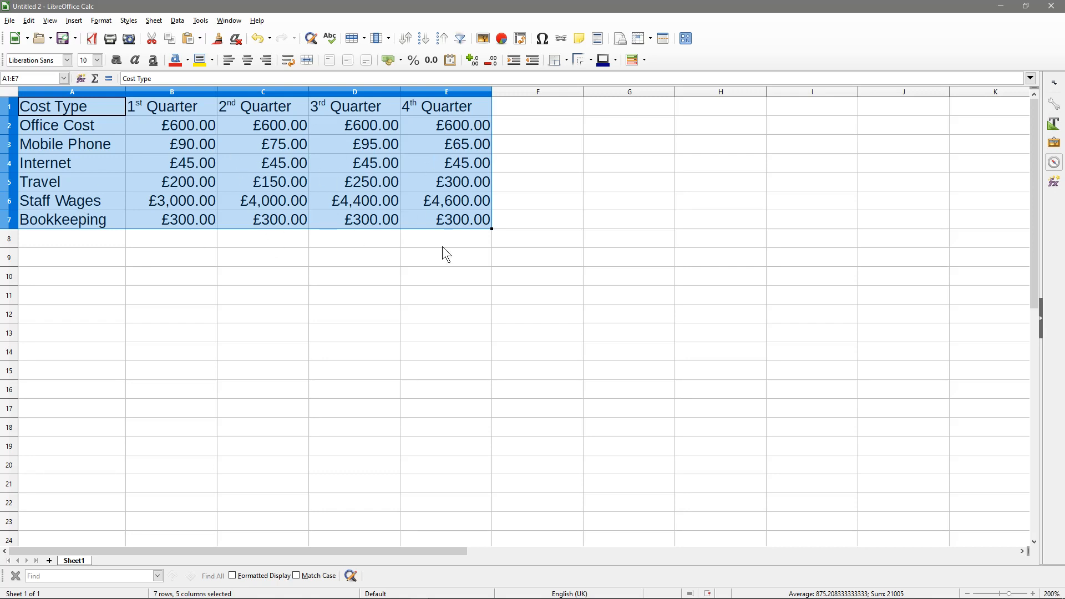
pyautogui.click(502, 38)
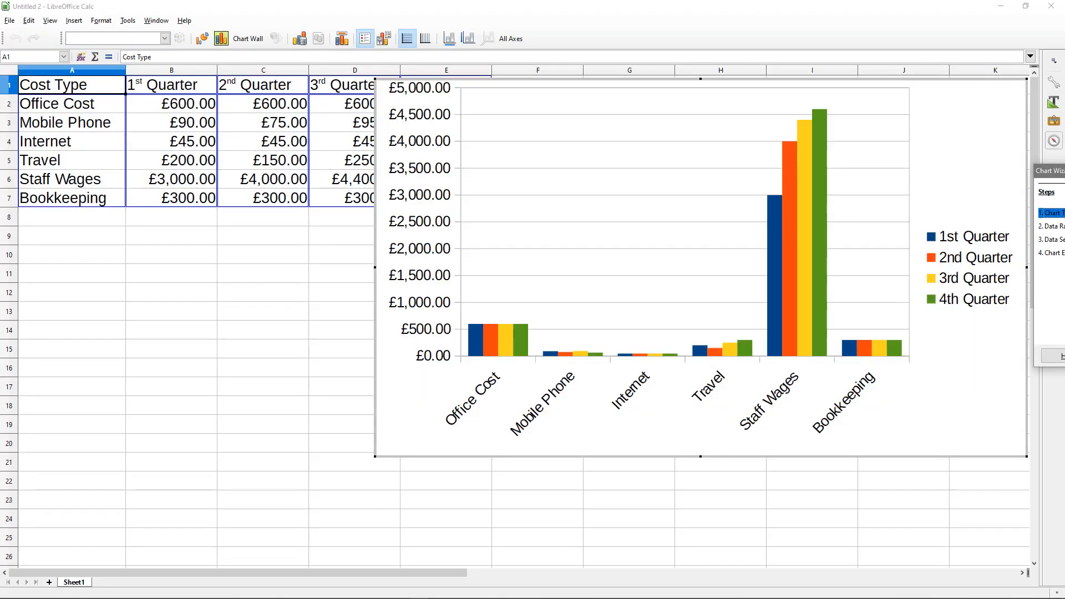
pyautogui.moveTo(1051, 170); pyautogui.dragTo(108, 281)
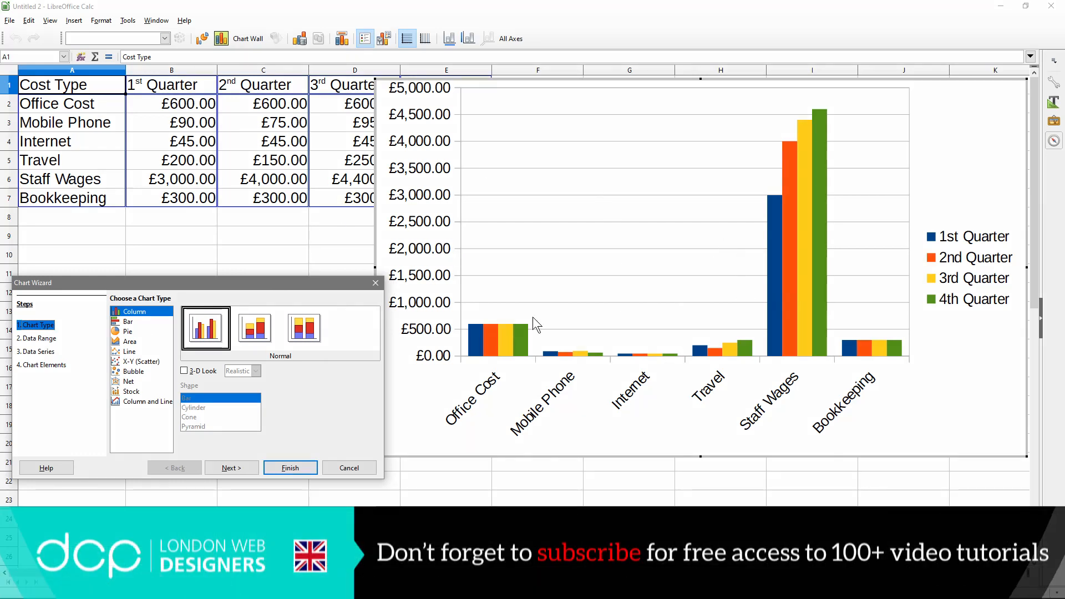
# Try the Bar chart type on the cost data and return to the Column type.
pyautogui.click(139, 324)
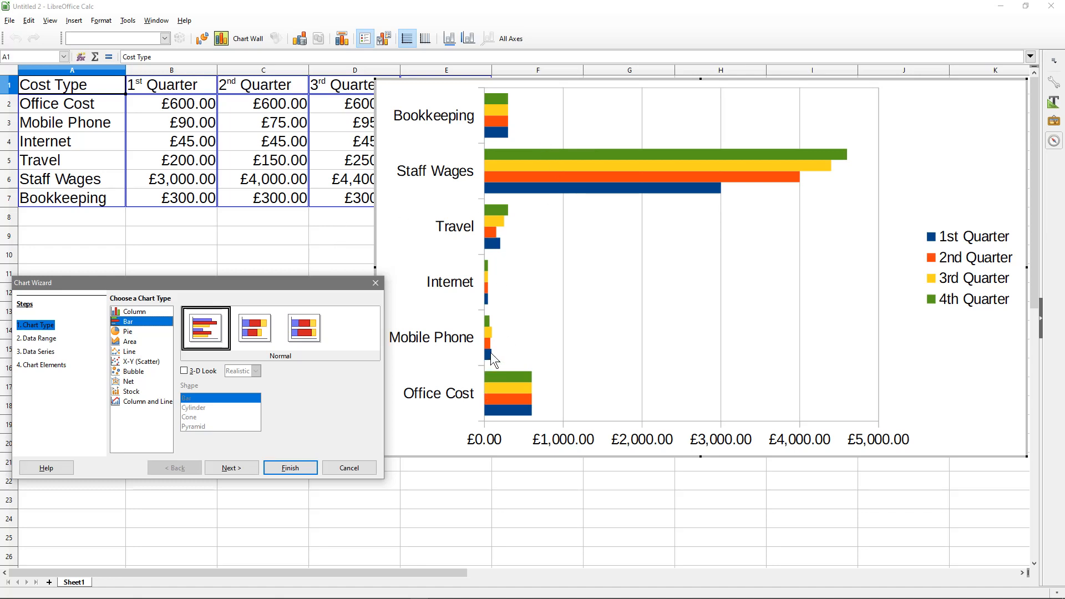
pyautogui.moveTo(295, 282); pyautogui.dragTo(355, 288)
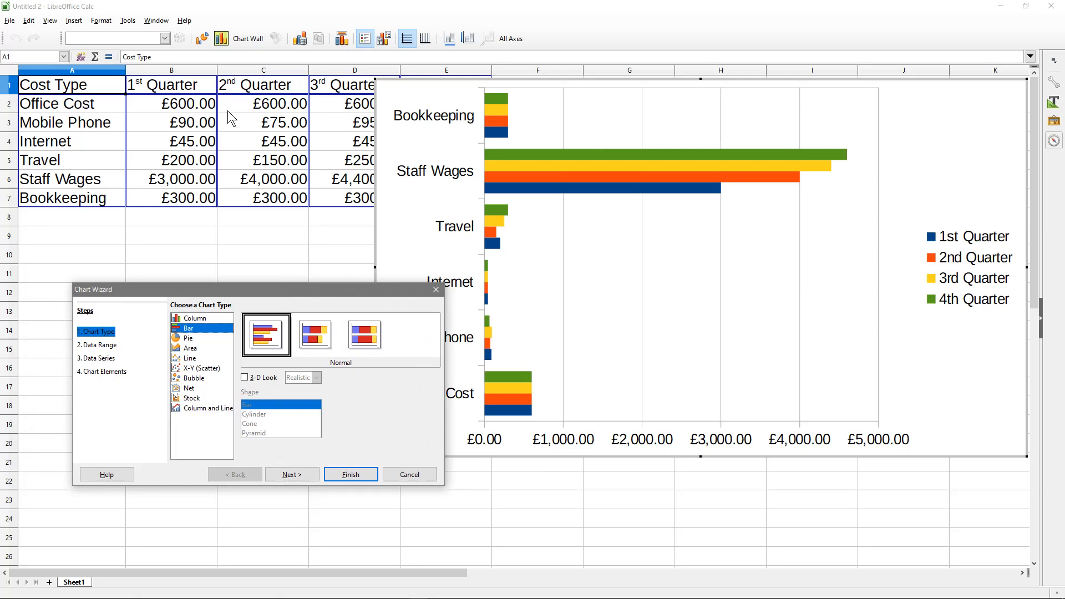
pyautogui.moveTo(275, 289); pyautogui.dragTo(213, 249)
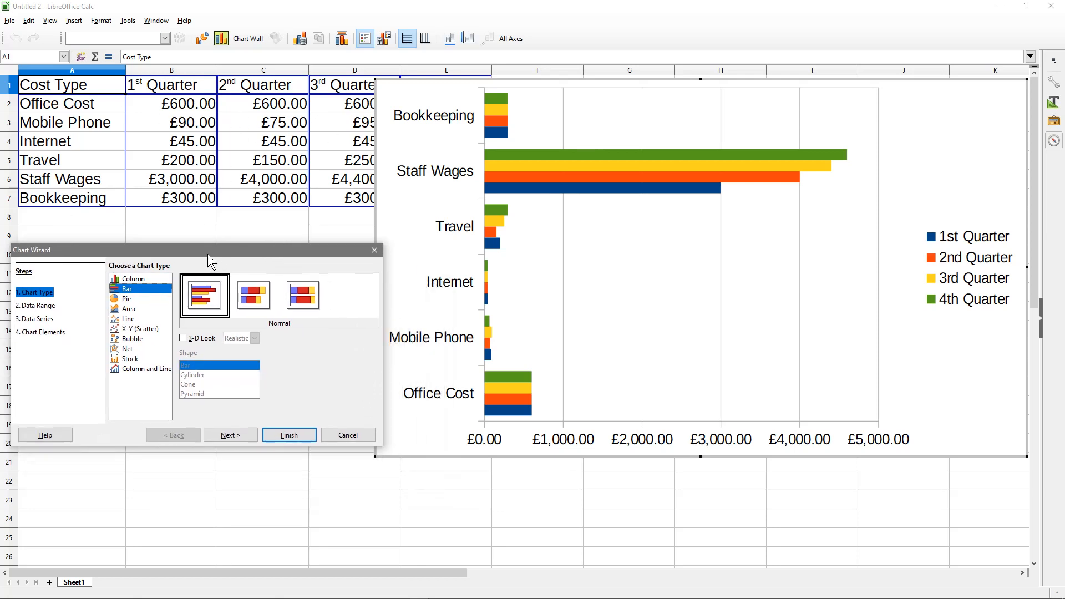
pyautogui.click(138, 279)
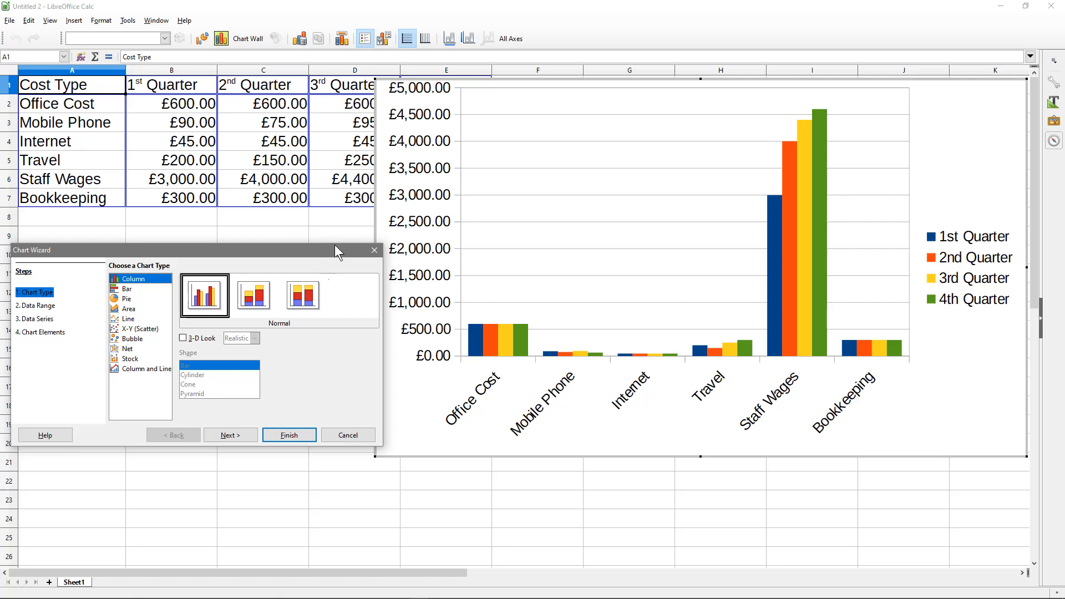
pyautogui.moveTo(317, 252); pyautogui.dragTo(403, 273)
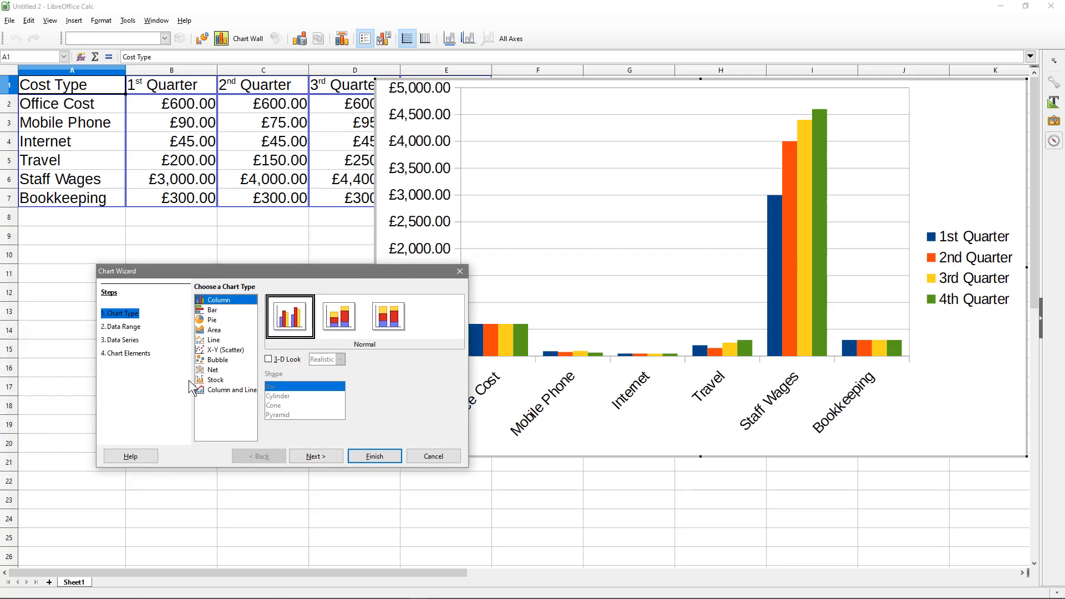
# Review the Chart Wizard's data range, data series and chart element settings for the column chart.
pyautogui.click(123, 329)
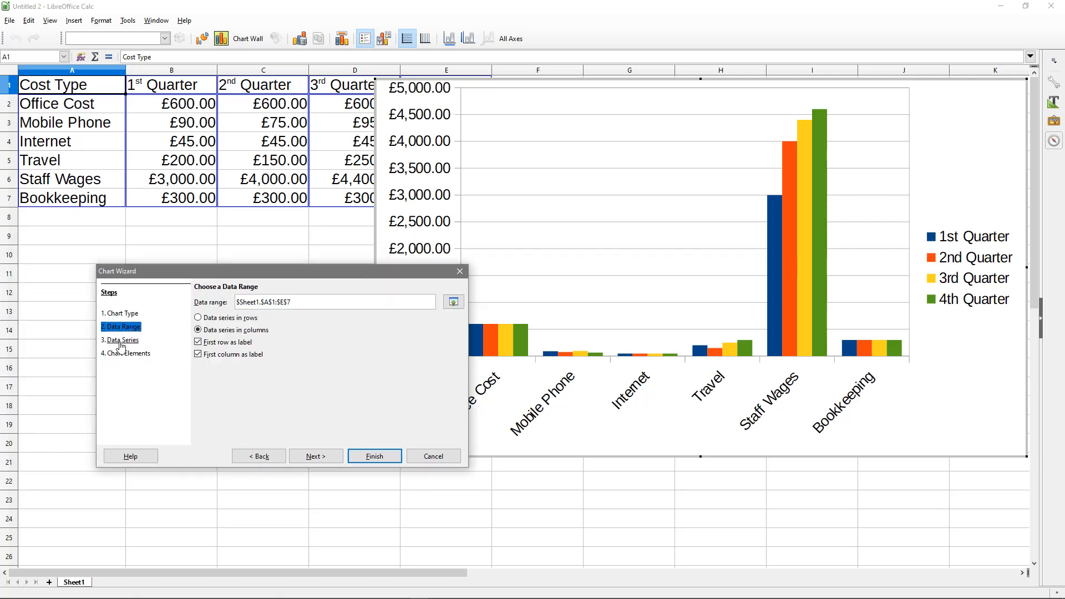
pyautogui.click(120, 340)
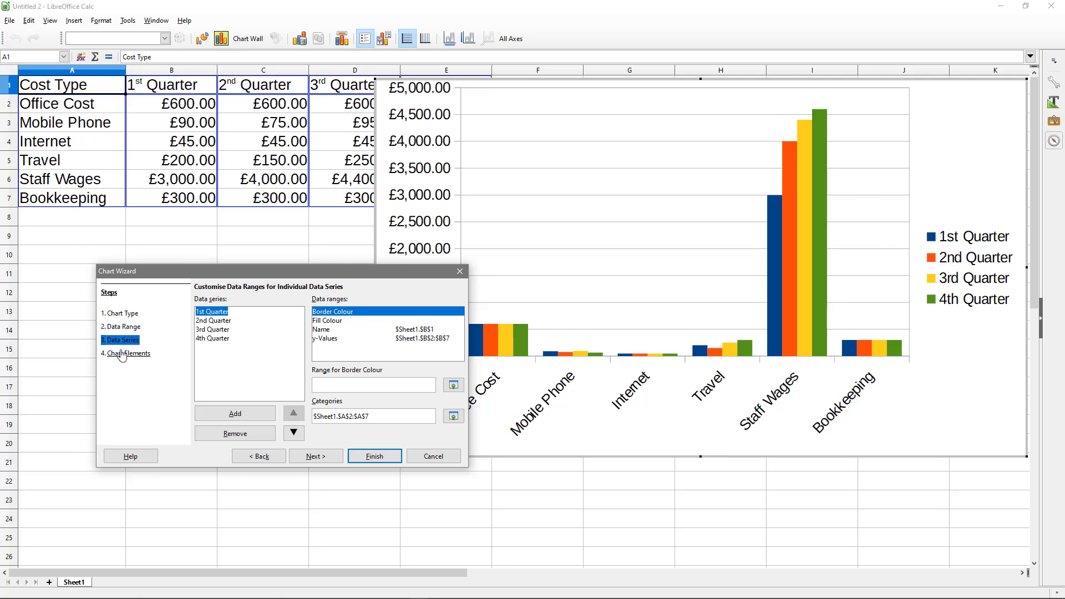
pyautogui.click(122, 355)
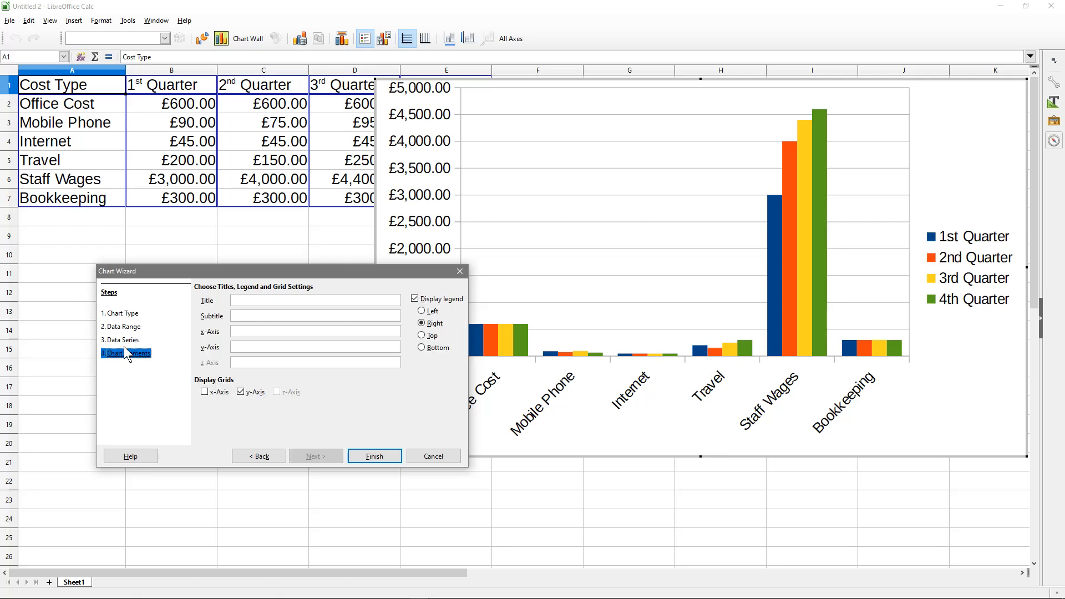
pyautogui.click(122, 340)
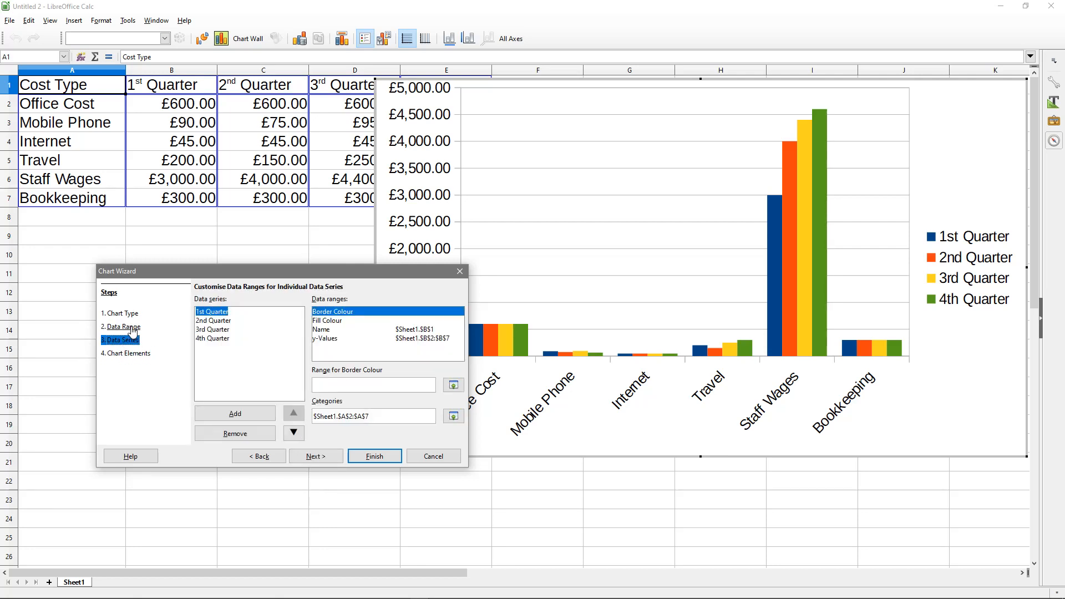
pyautogui.click(131, 327)
pyautogui.click(123, 340)
pyautogui.click(123, 326)
pyautogui.click(121, 340)
# Title the chart Yearly Cost and set its legend position to Left.
pyautogui.click(125, 354)
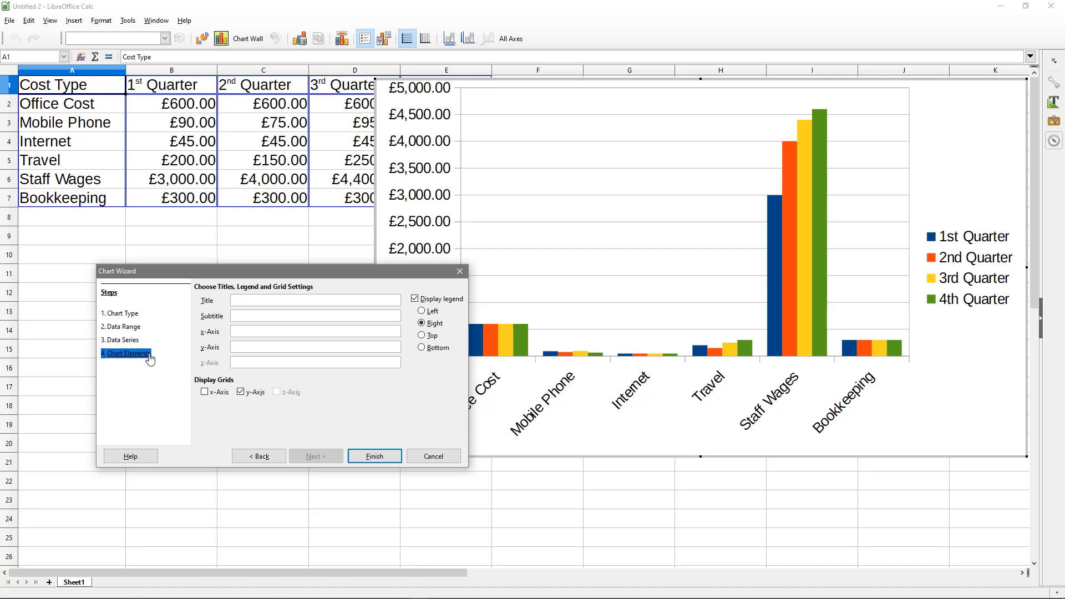
pyautogui.click(301, 298)
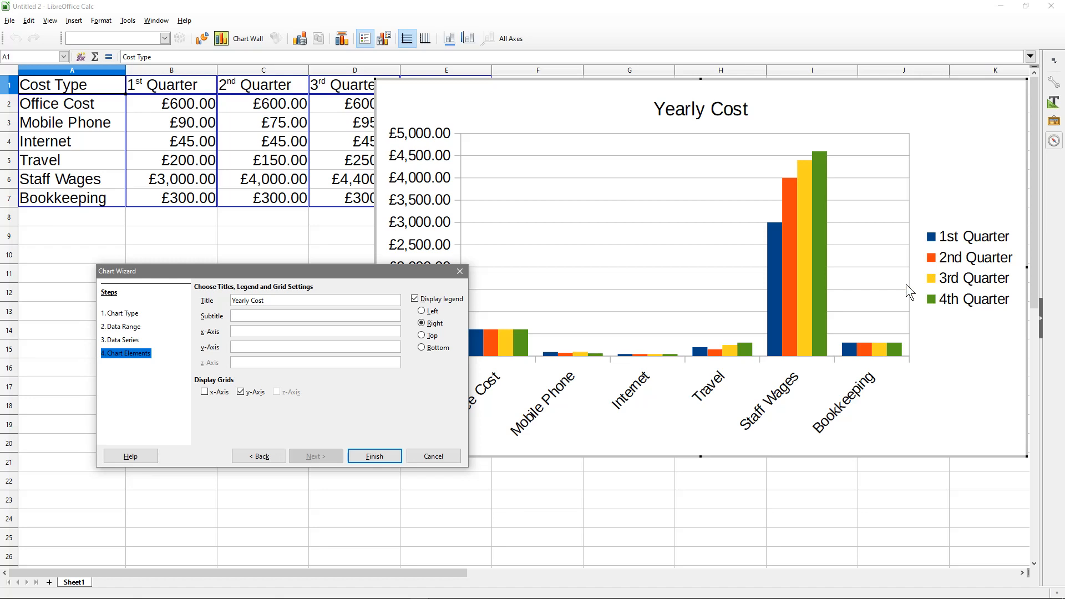
pyautogui.click(422, 311)
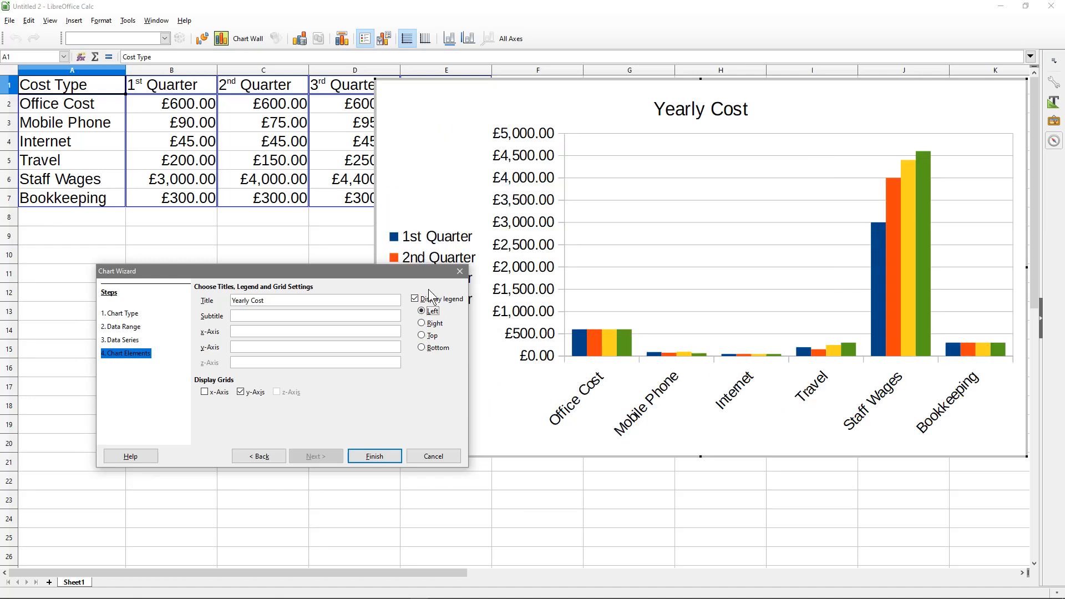
# Try the Right, Top and Bottom legend positions and set the chart legend to Right.
pyautogui.click(422, 323)
pyautogui.click(423, 336)
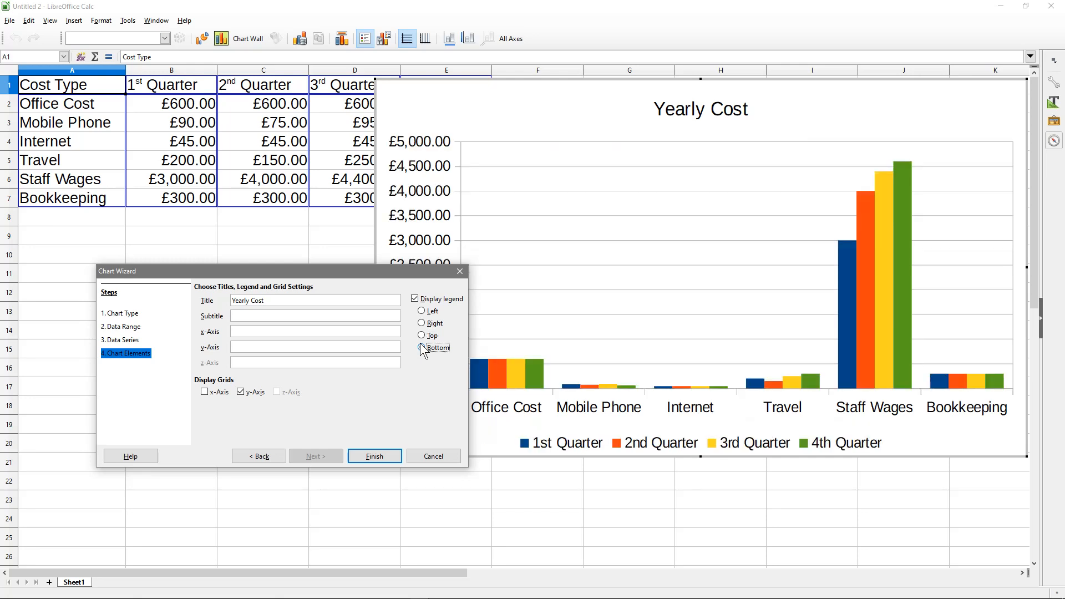
pyautogui.moveTo(389, 271); pyautogui.dragTo(380, 235)
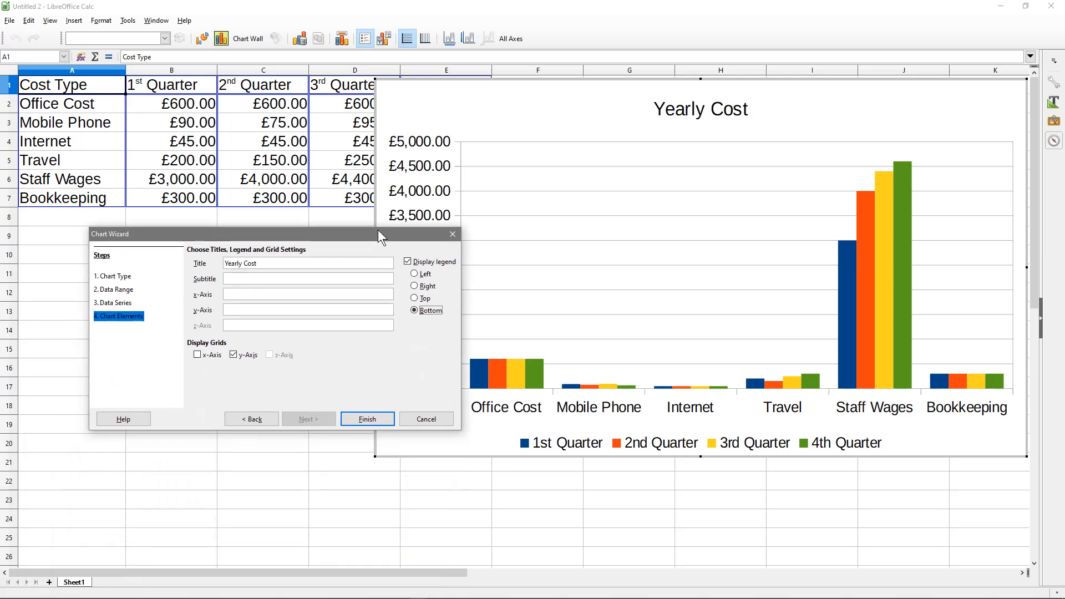
pyautogui.click(421, 286)
# Add the subtitle 2018, x-axis title Cost Type and y-axis title Amount, and finish the chart.
pyautogui.click(257, 280)
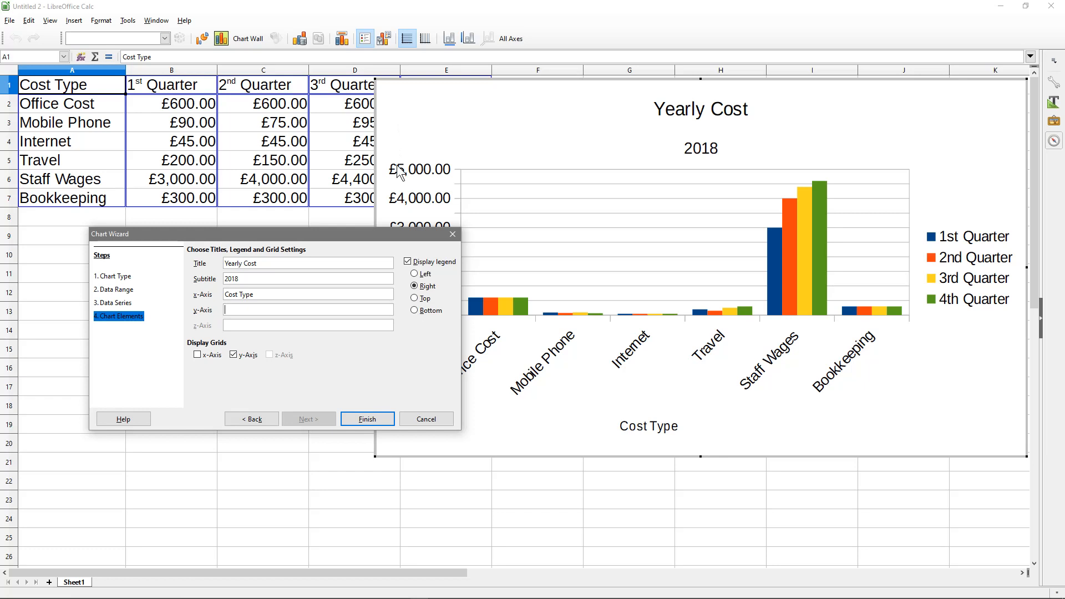
pyautogui.write('mount')
pyautogui.moveTo(335, 236); pyautogui.dragTo(700, 300)
pyautogui.moveTo(597, 297); pyautogui.dragTo(341, 245)
pyautogui.click(481, 432)
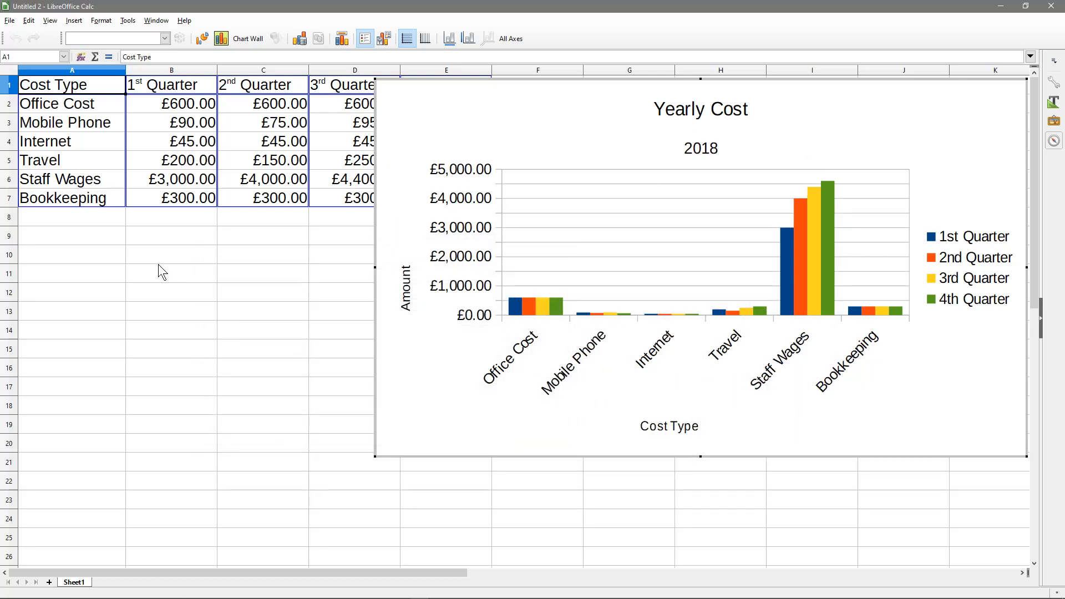
pyautogui.click(129, 285)
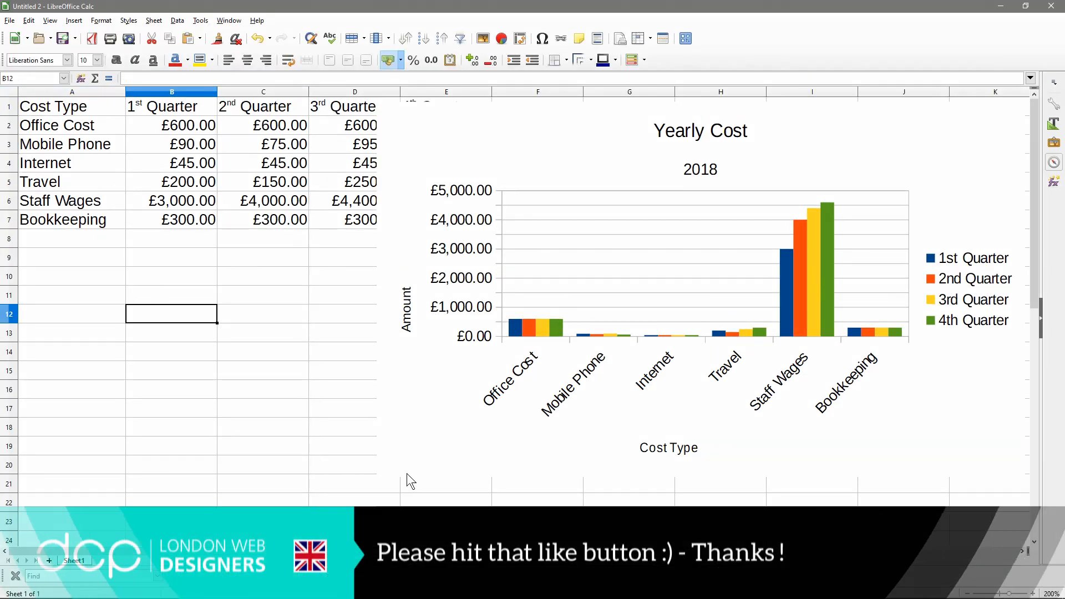
# Resize the chart to about 15.2 × 8.6 cm with its upper-left corner at cell A1, and minimize the spreadsheet window.
pyautogui.click(547, 260)
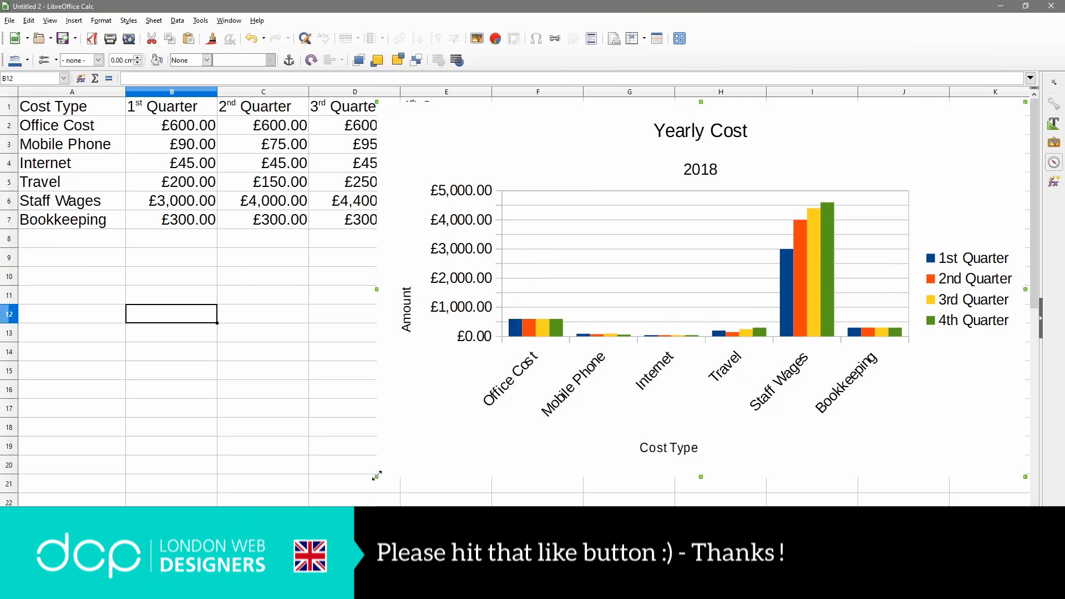
pyautogui.moveTo(377, 474); pyautogui.dragTo(237, 522)
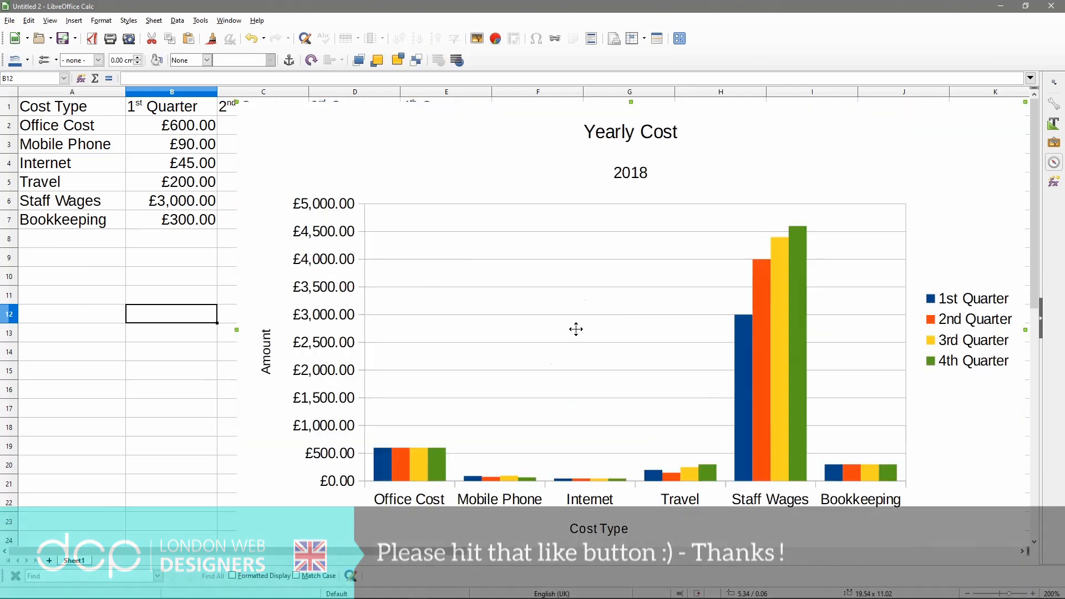
pyautogui.moveTo(606, 121); pyautogui.dragTo(535, 111)
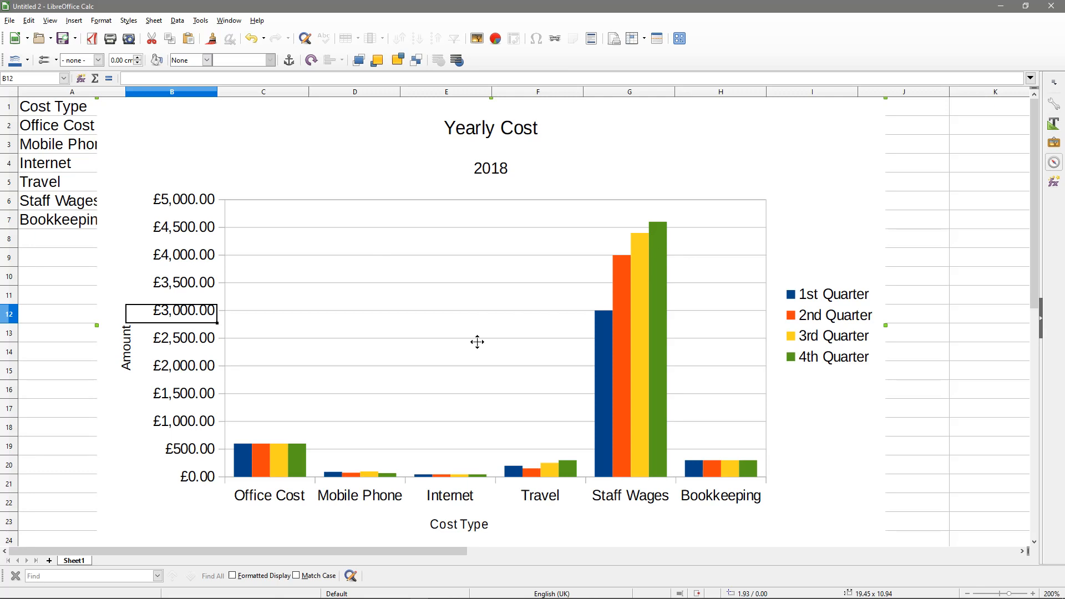
pyautogui.moveTo(293, 184); pyautogui.dragTo(331, 200)
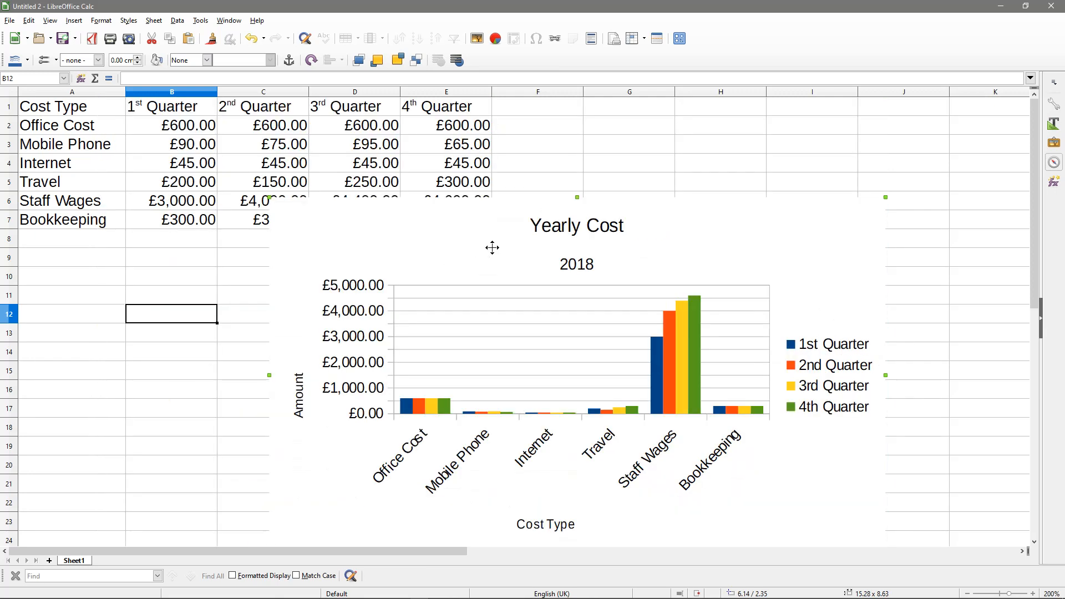
pyautogui.moveTo(574, 225); pyautogui.dragTo(216, 134)
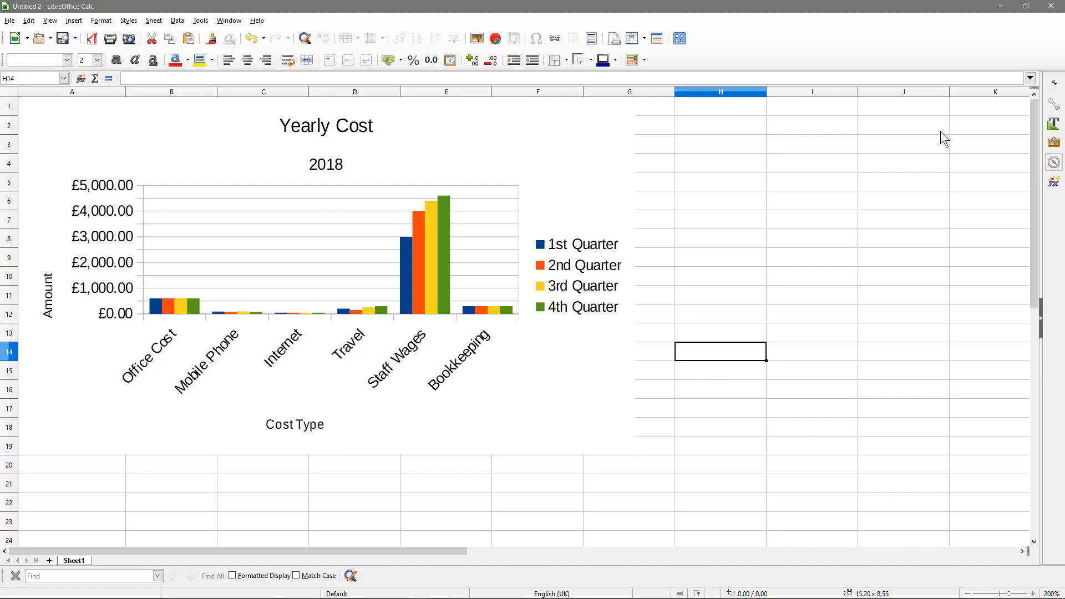
pyautogui.click(1001, 6)
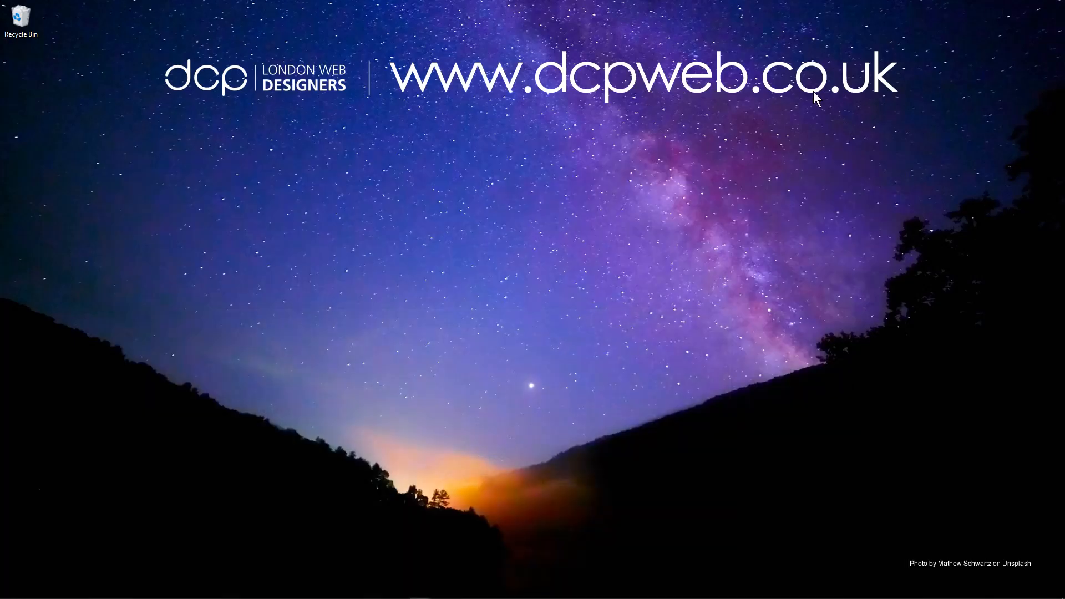